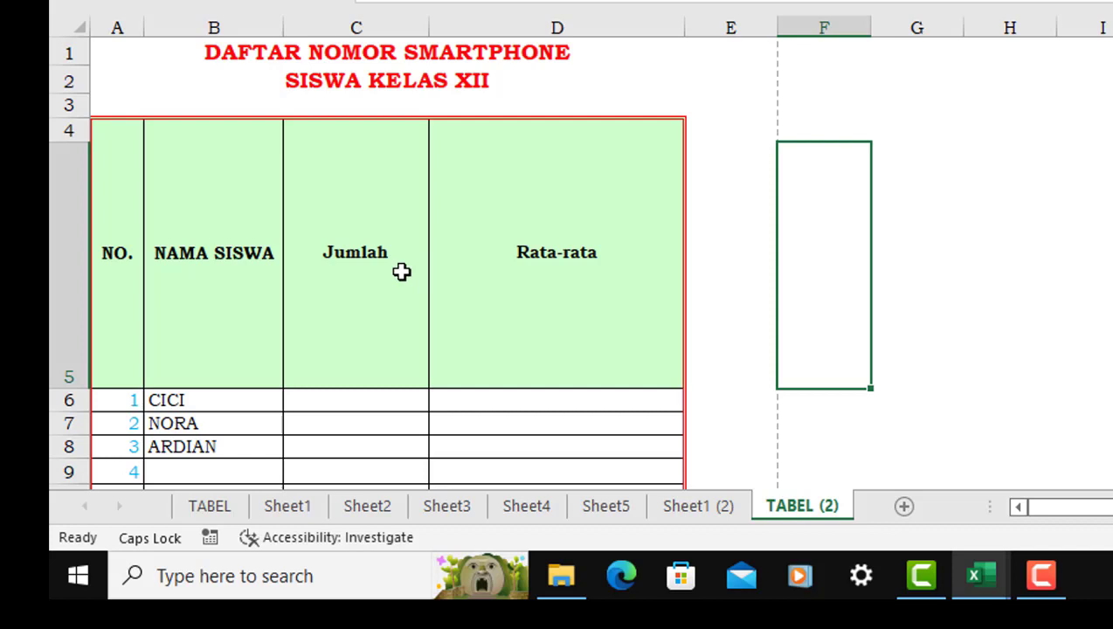
Step: Rename the Jumlah and Rata-rata headers in C4 and D4 to NOMOR HANDPHONE
left_click(377, 271)
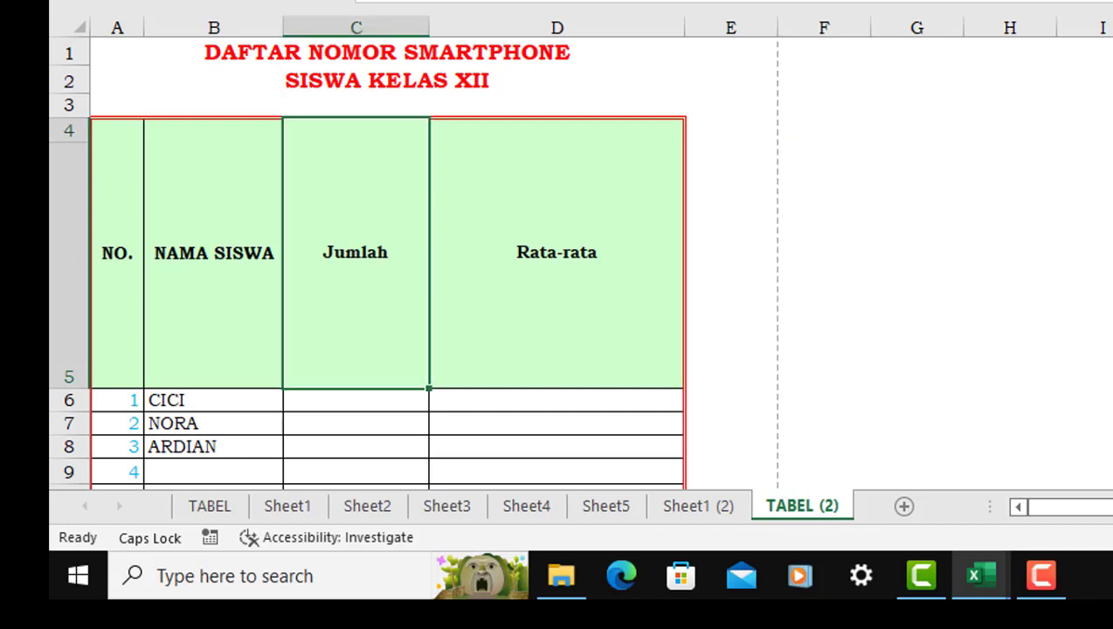
type("NOMOR")
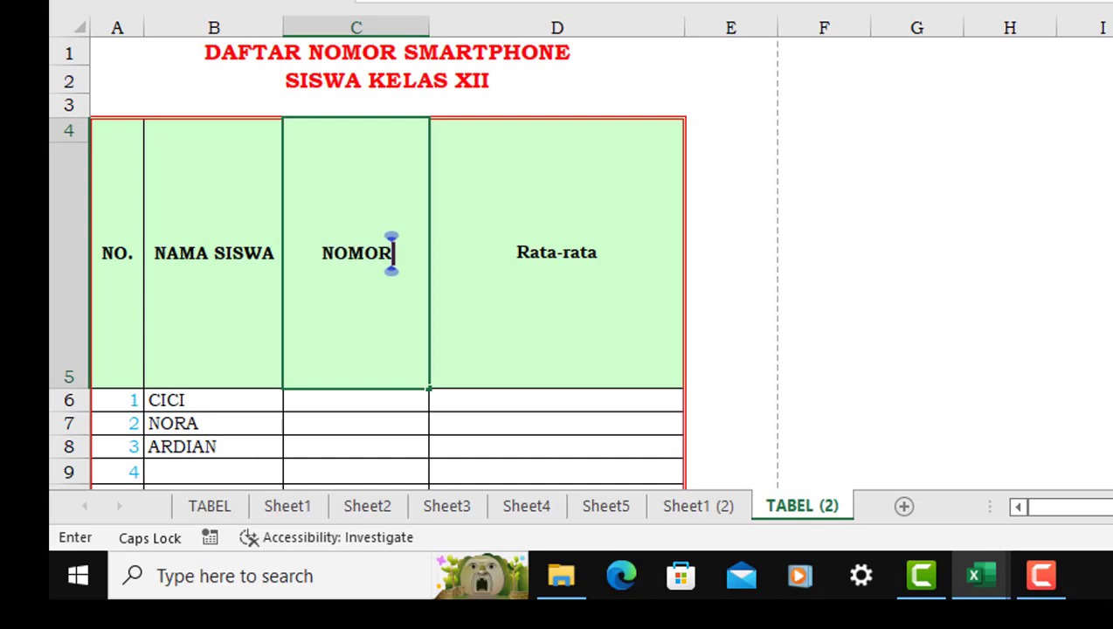
type(" HA")
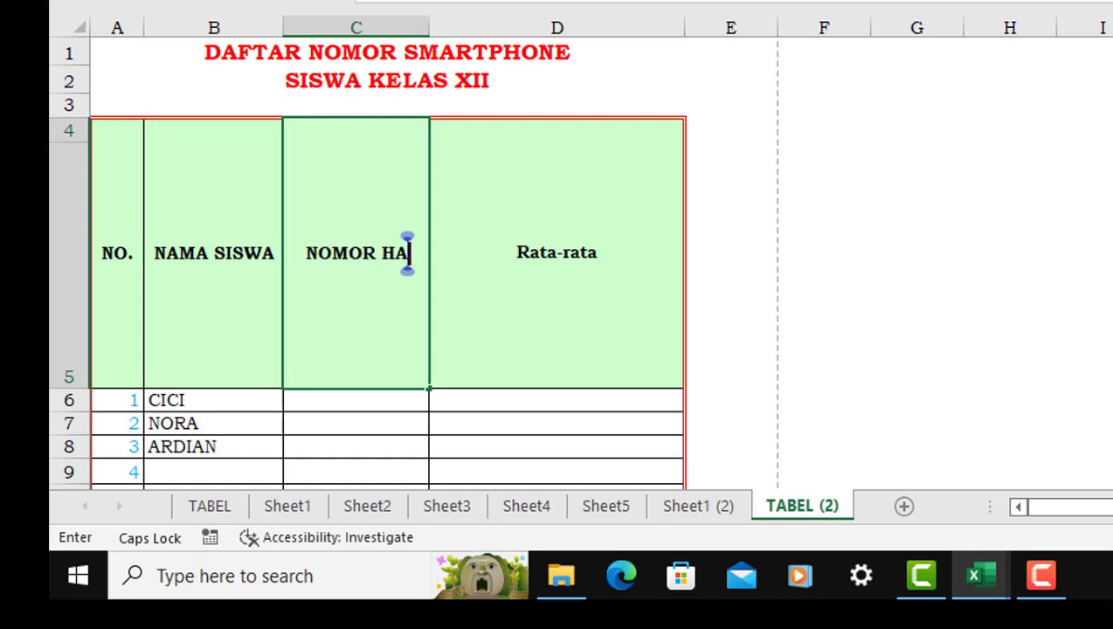
type("NDPH")
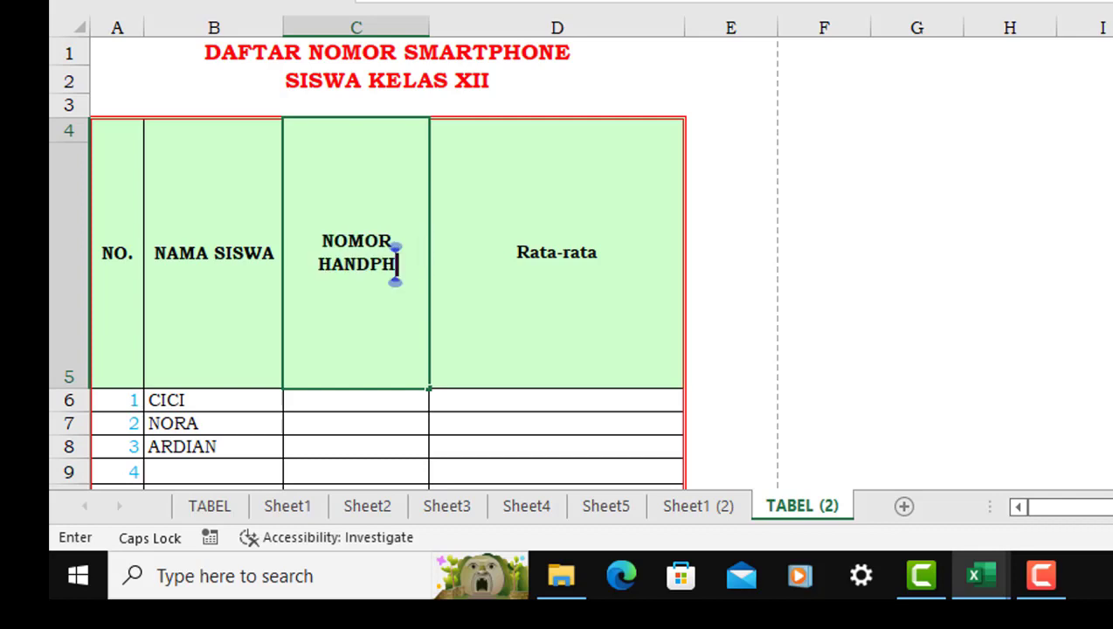
type("ONE")
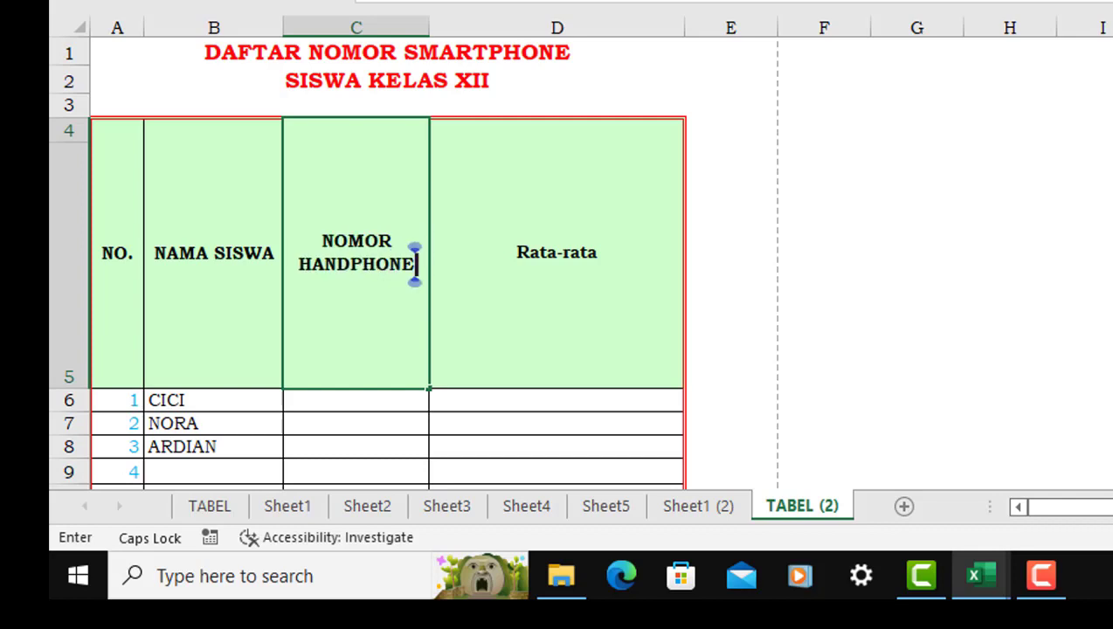
key("Tab")
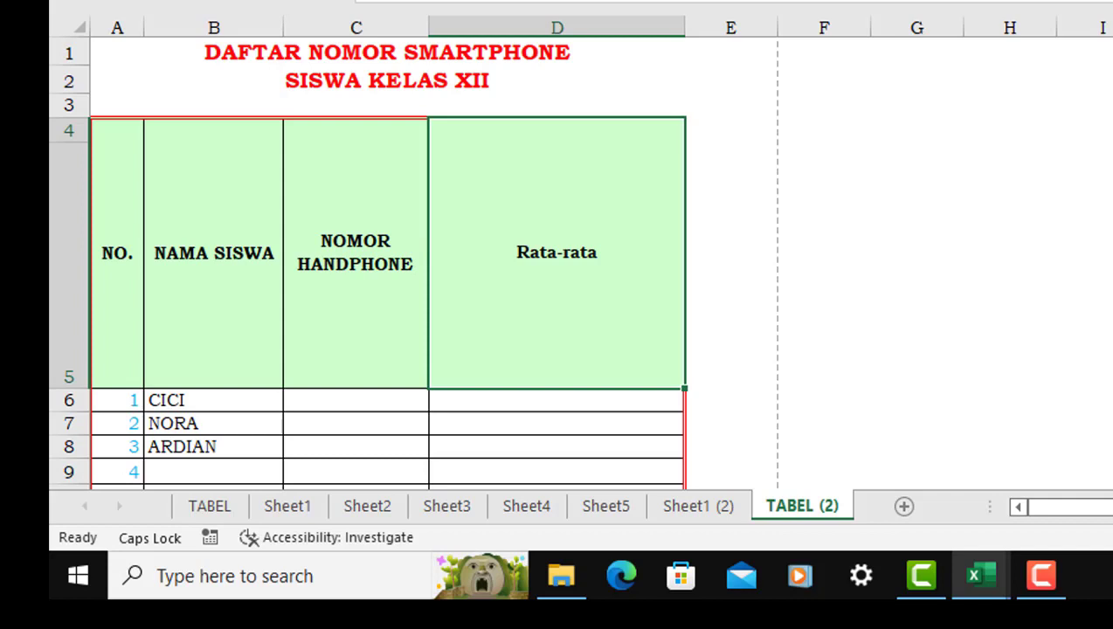
type("N")
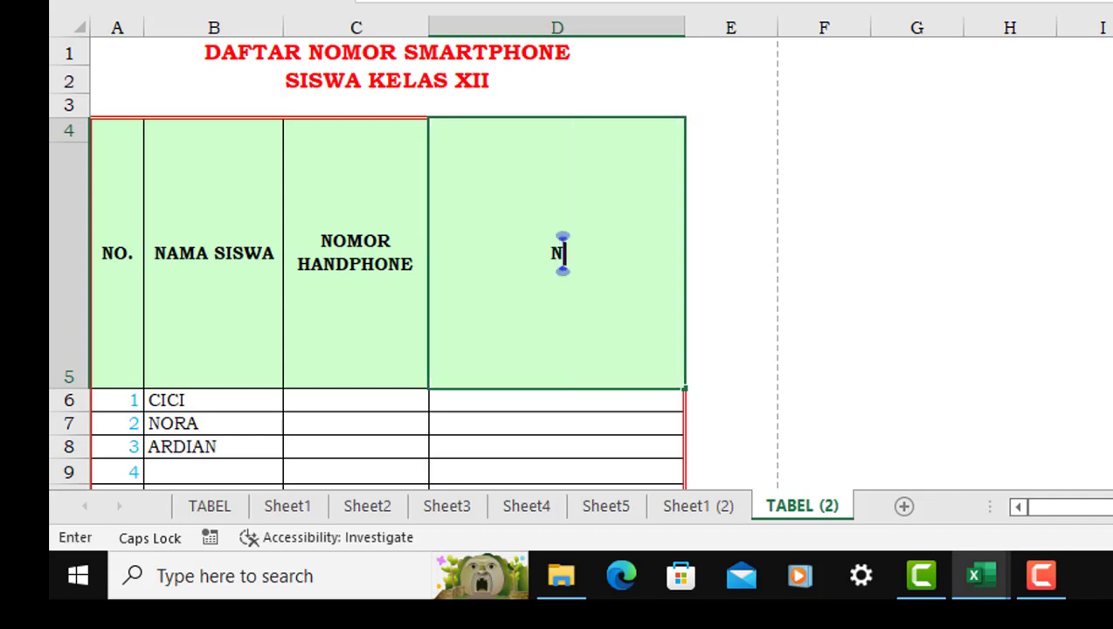
type("OMOR ")
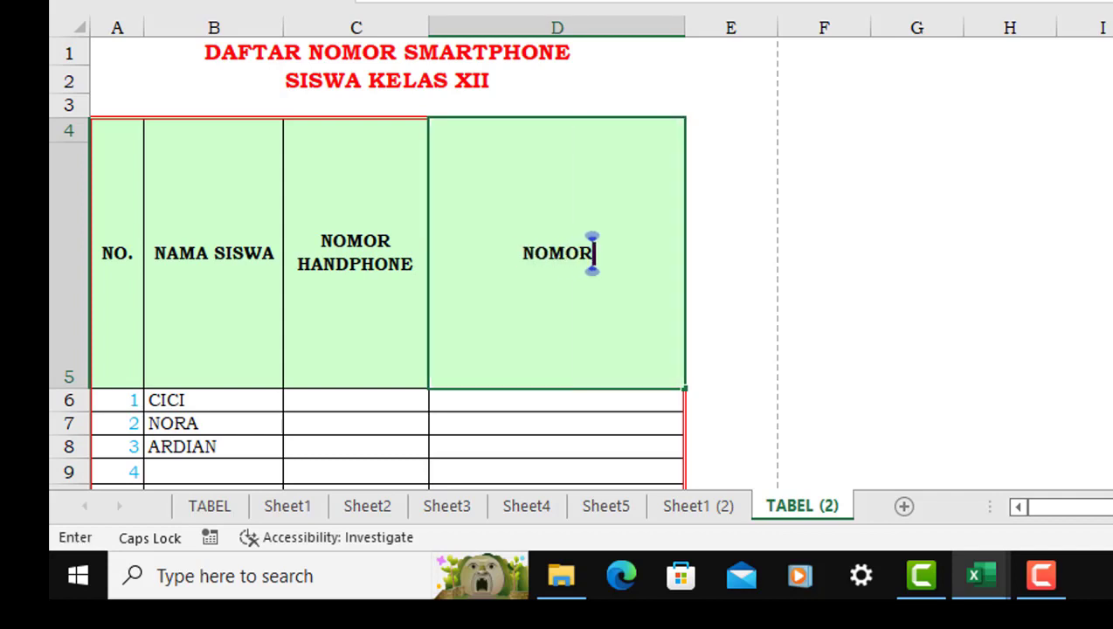
type("HAND")
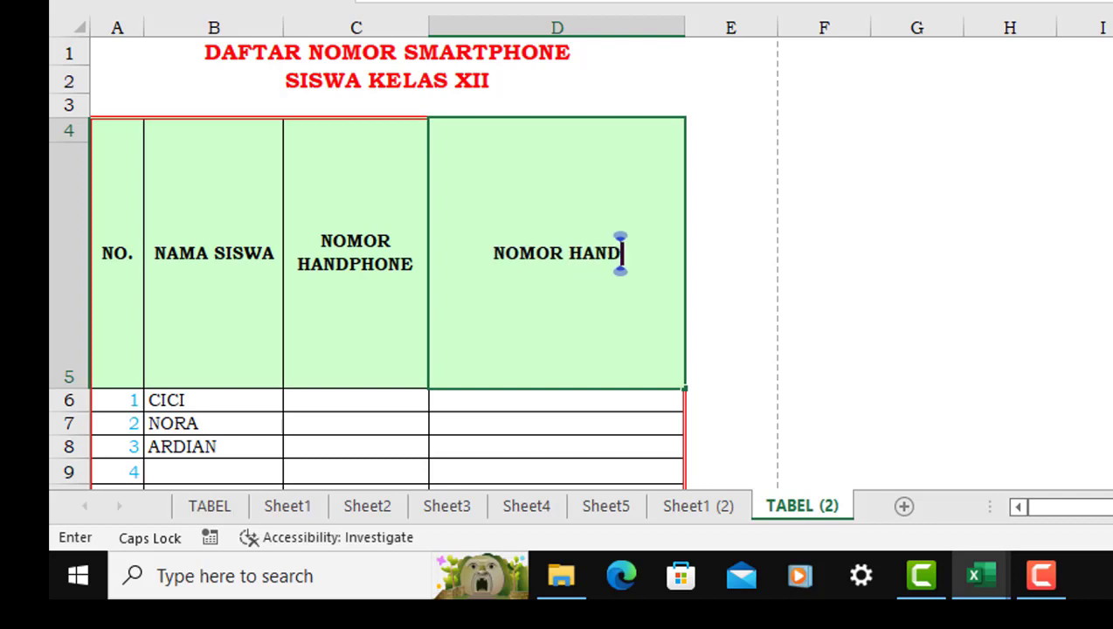
type("PHONE")
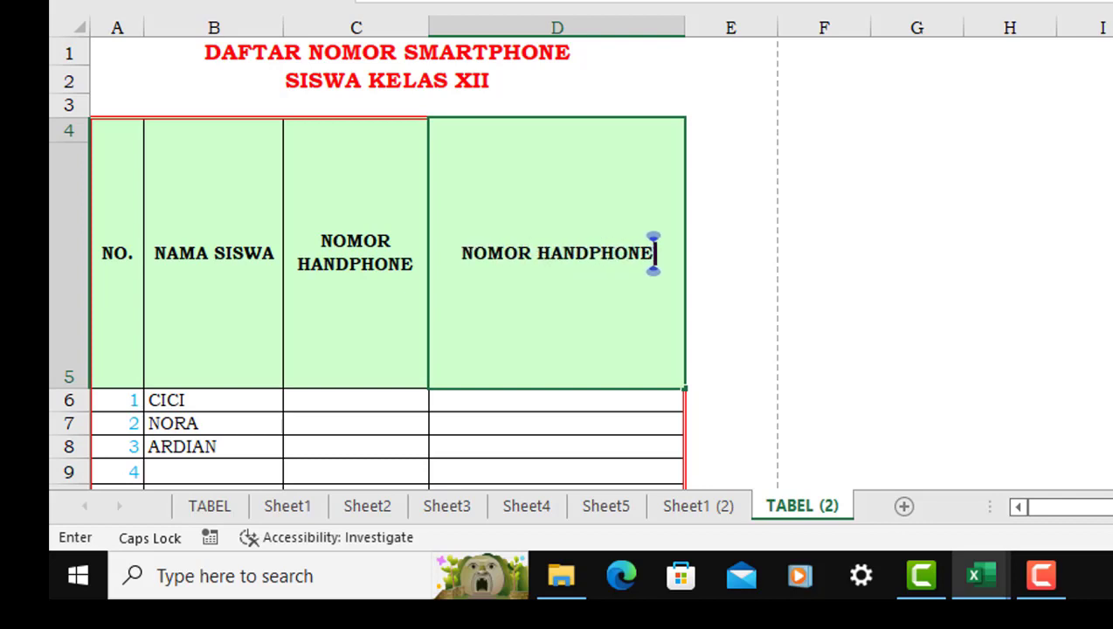
left_click(355, 400)
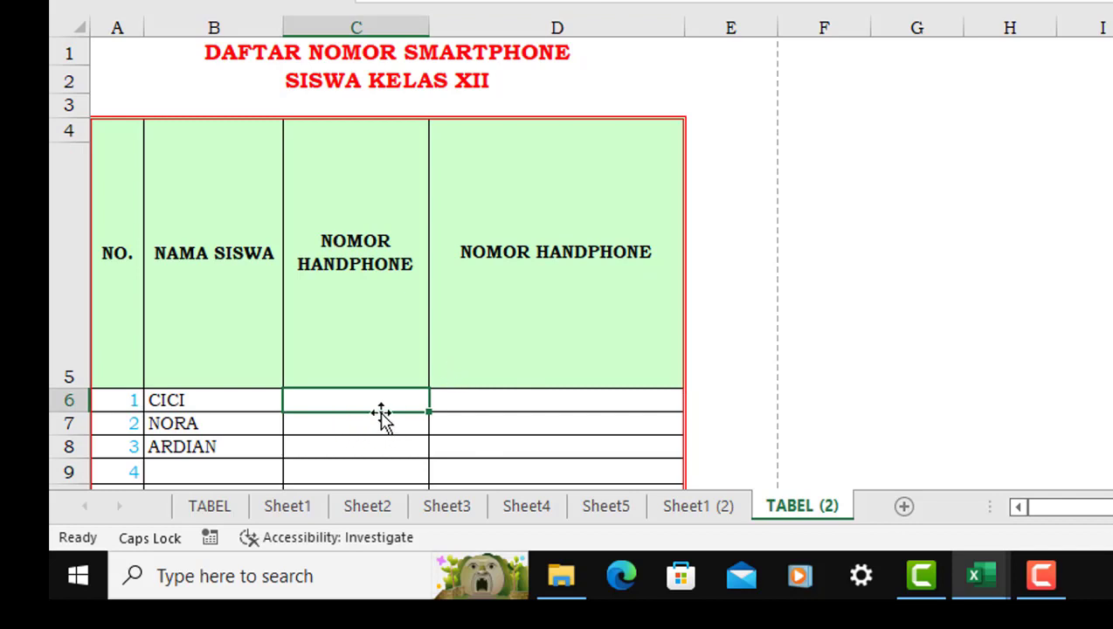
Step: Shrink the tall header row to a height of about 42
scroll(352, 426, "down", 1)
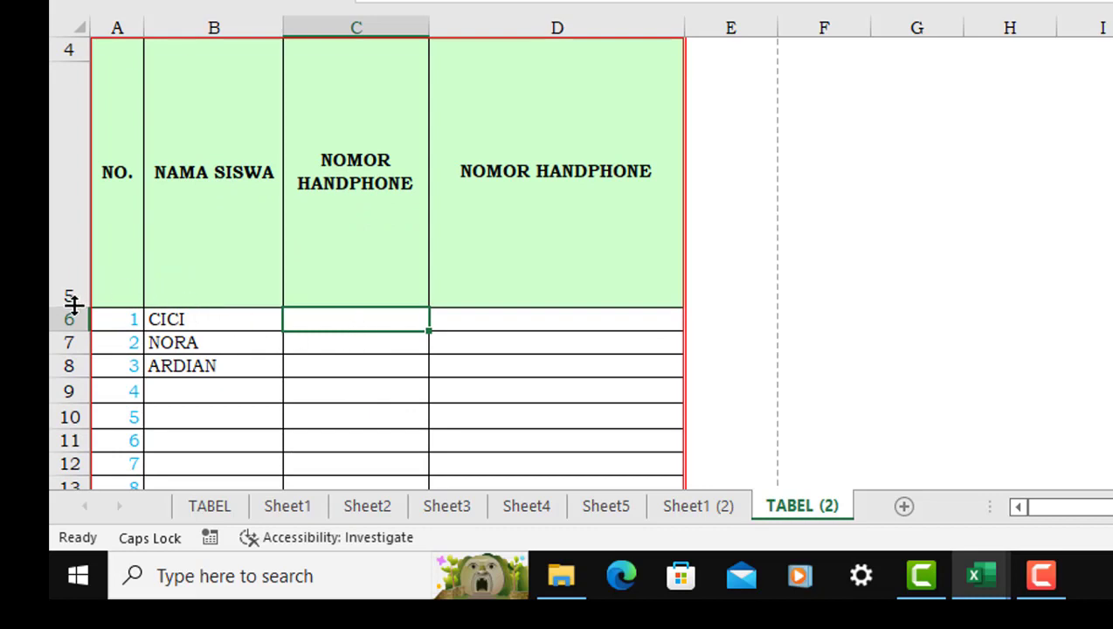
mouse_move(76, 306)
left_mouse_down()
mouse_move(95, 236)
mouse_move(89, 160)
left_mouse_up()
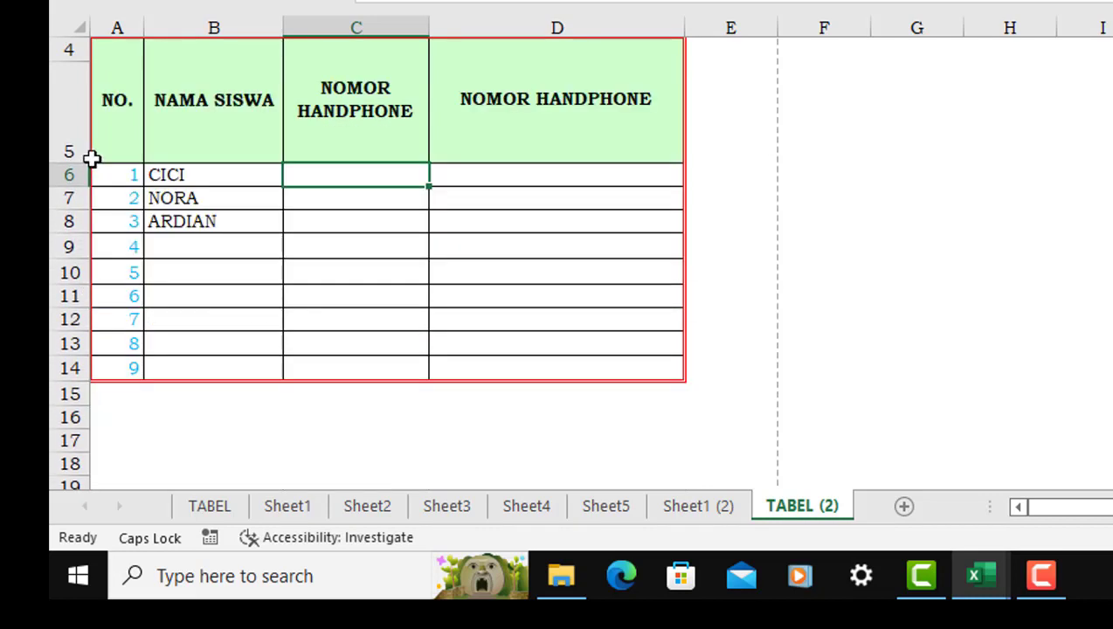
scroll(247, 252, "up", 1)
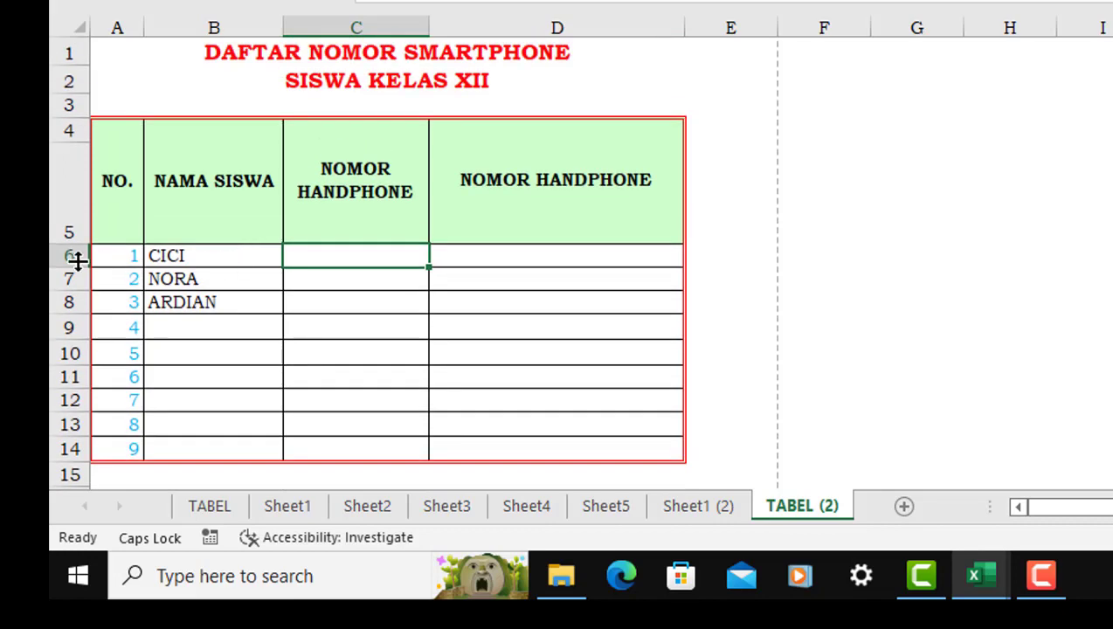
left_click_drag(72, 245, 89, 206)
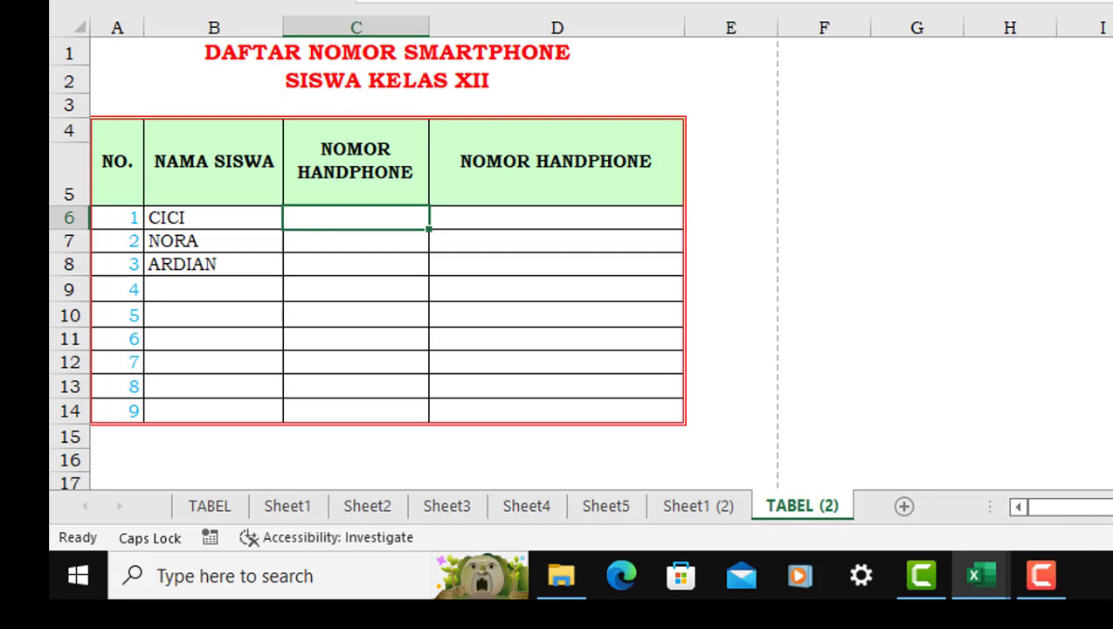
scroll(577, 253, "up", 2, "ctrl")
scroll(577, 254, "up", 2, "ctrl")
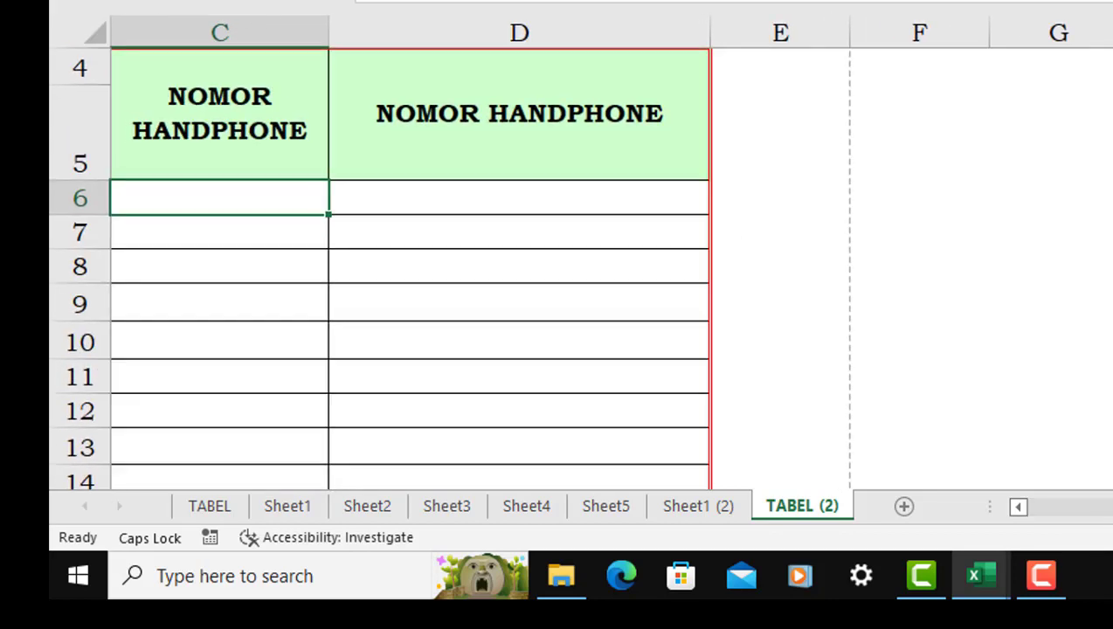
scroll(1086, 517, "left", 2)
scroll(949, 294, "up", 1)
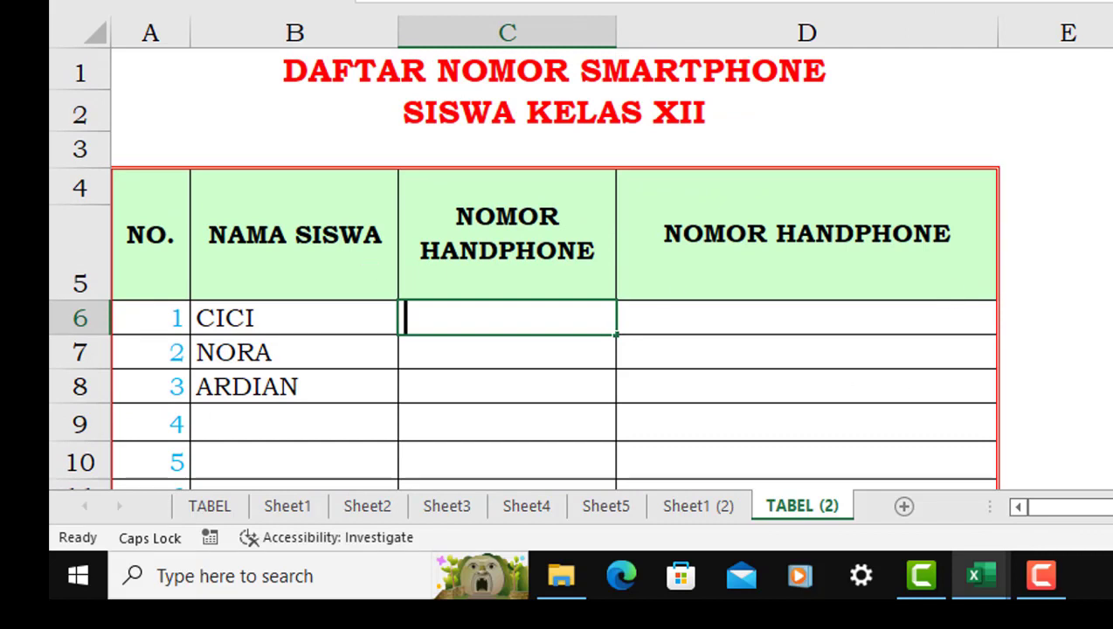
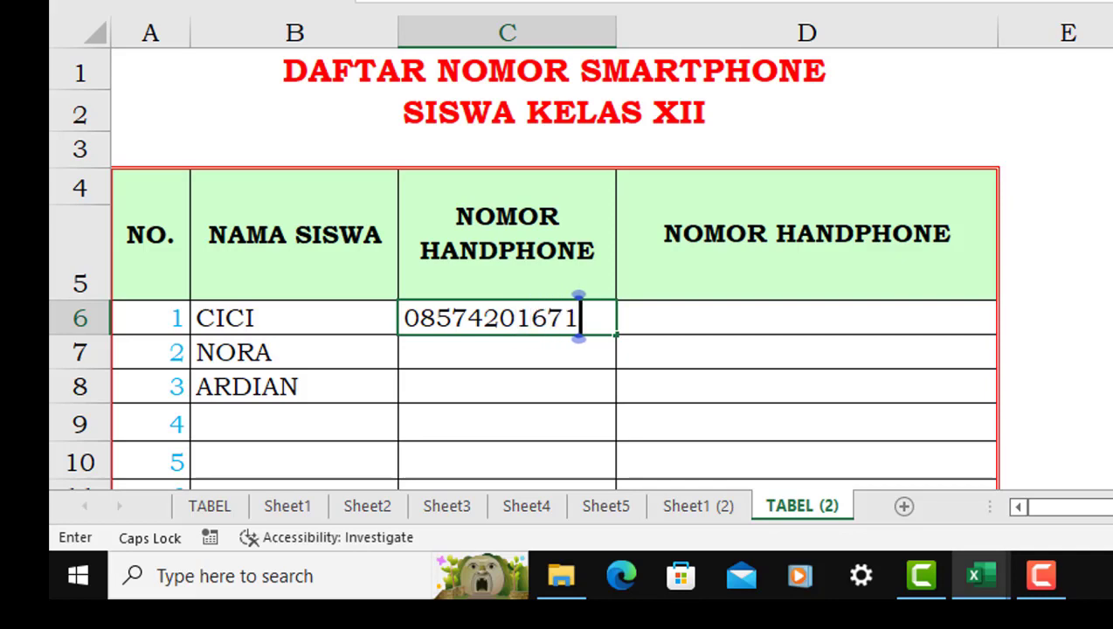
Step: Enter the first student's phone number in C6; Excel drops its leading zero
key("Return")
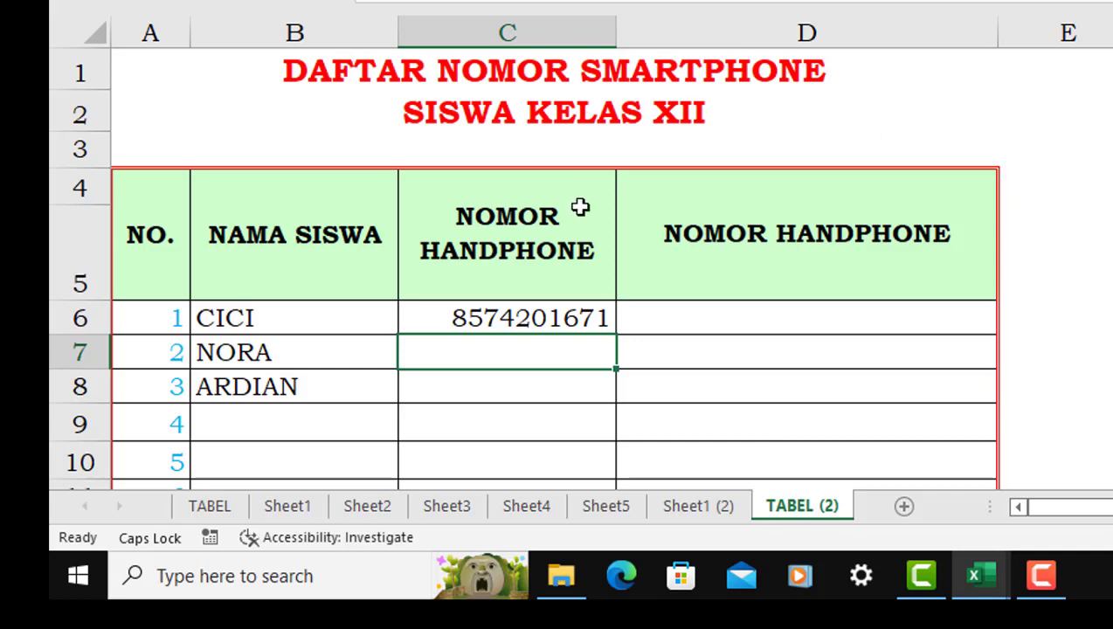
Step: Correct the first student's phone number in C6 by appending a final digit
left_click(507, 318)
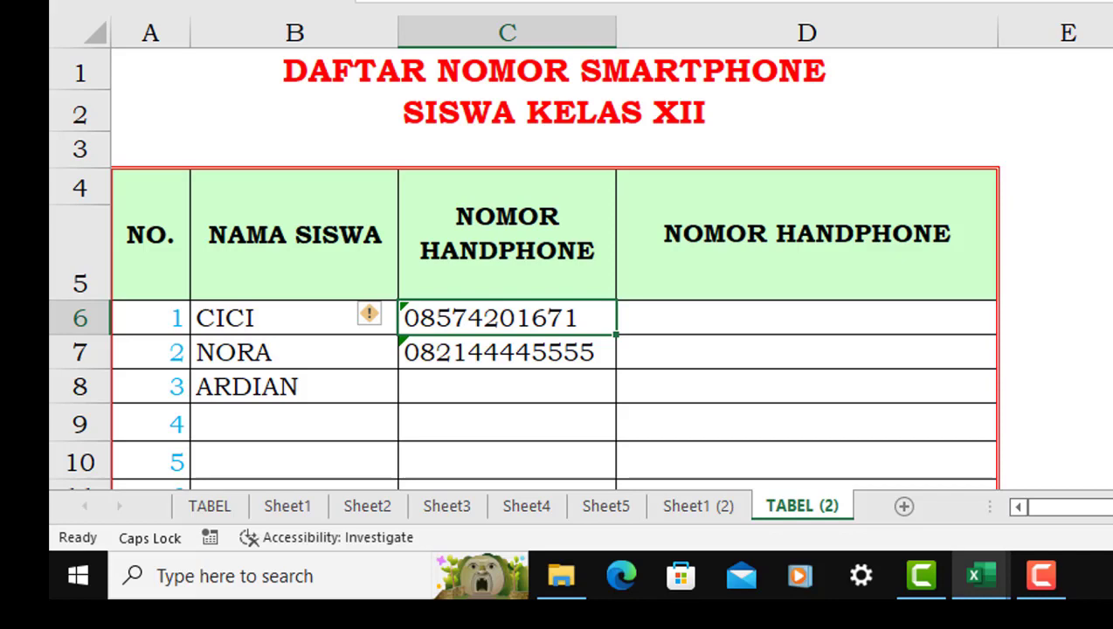
double_click(577, 318)
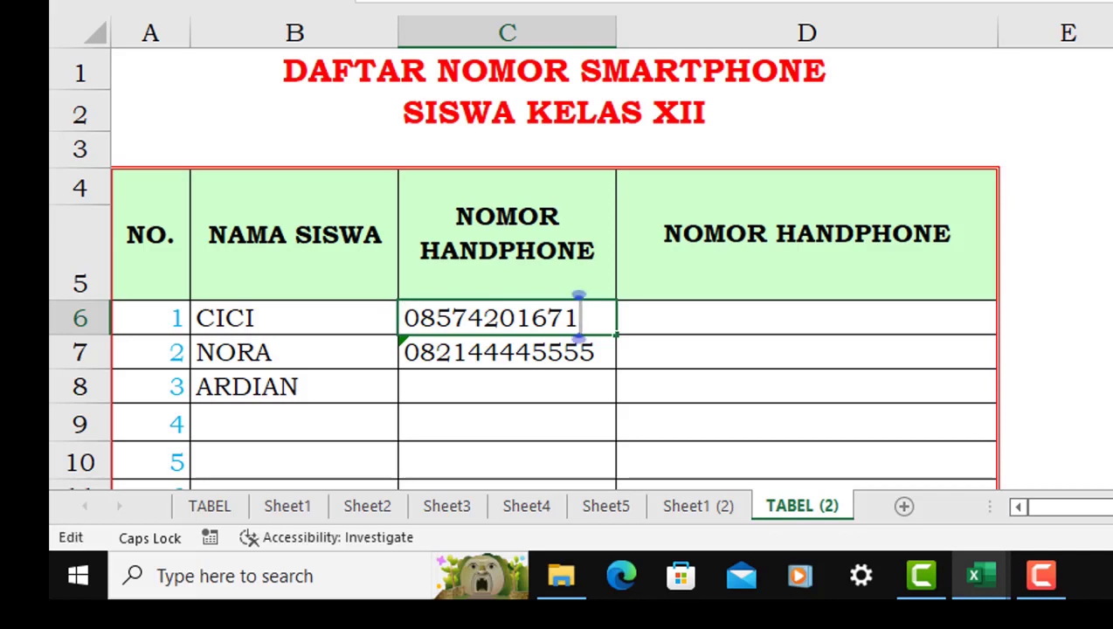
type("1")
key("Return")
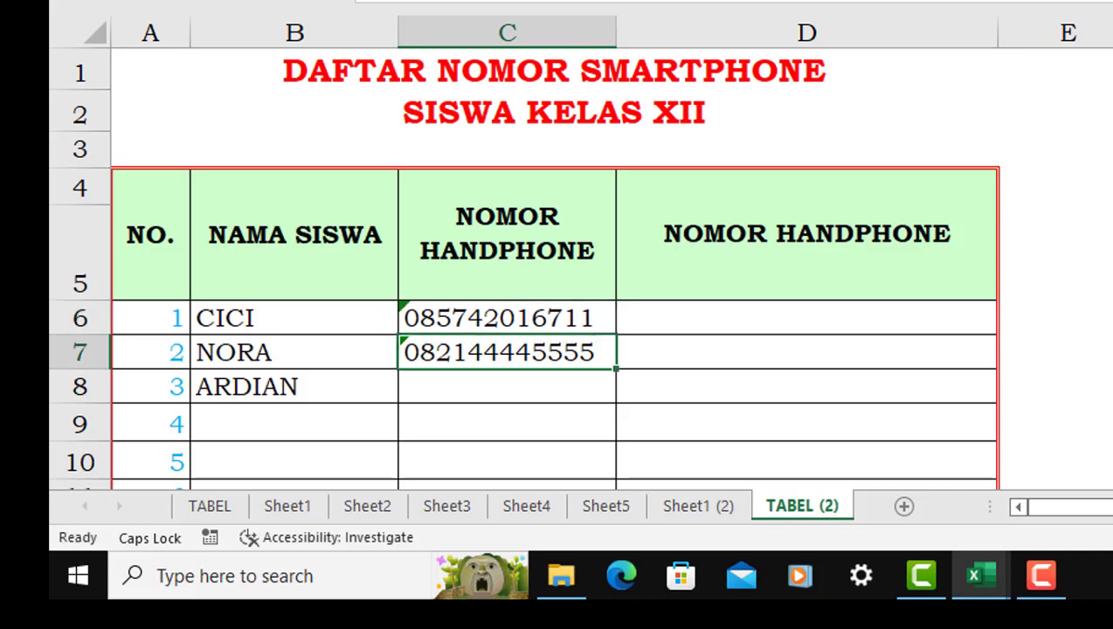
Step: Enter the third student's phone number, with its leading zero, in C8
left_click(507, 387)
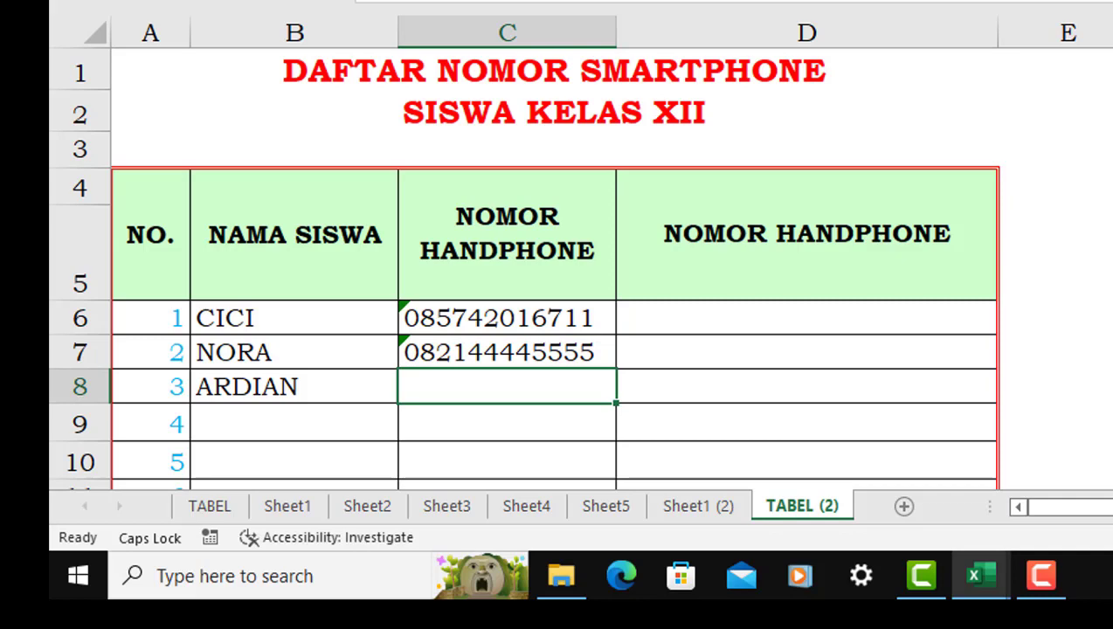
type("0")
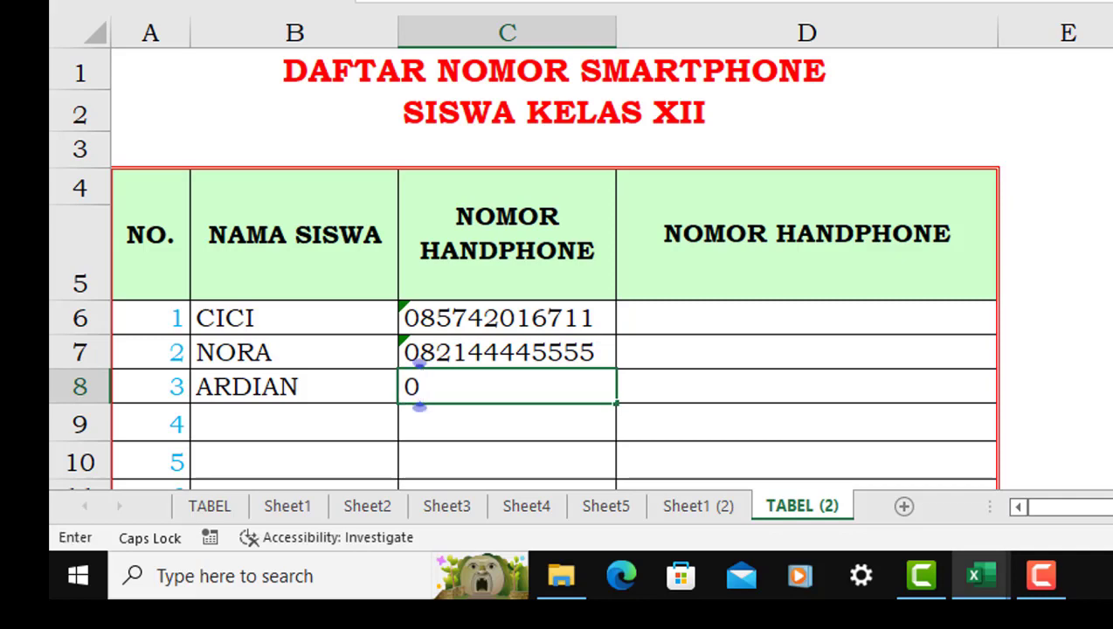
type("813")
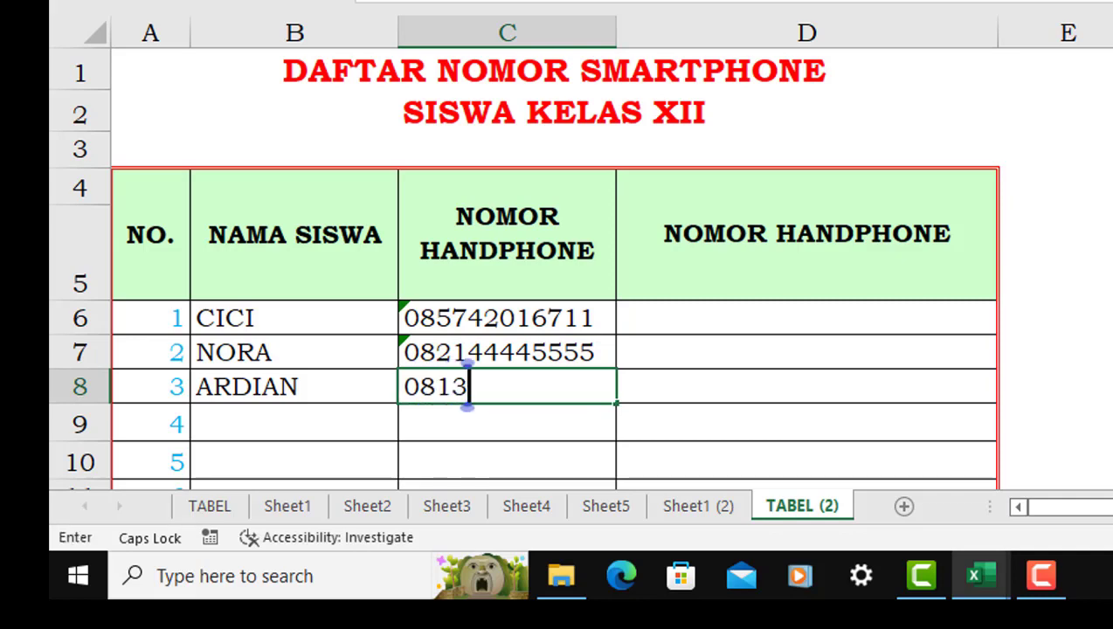
type("1")
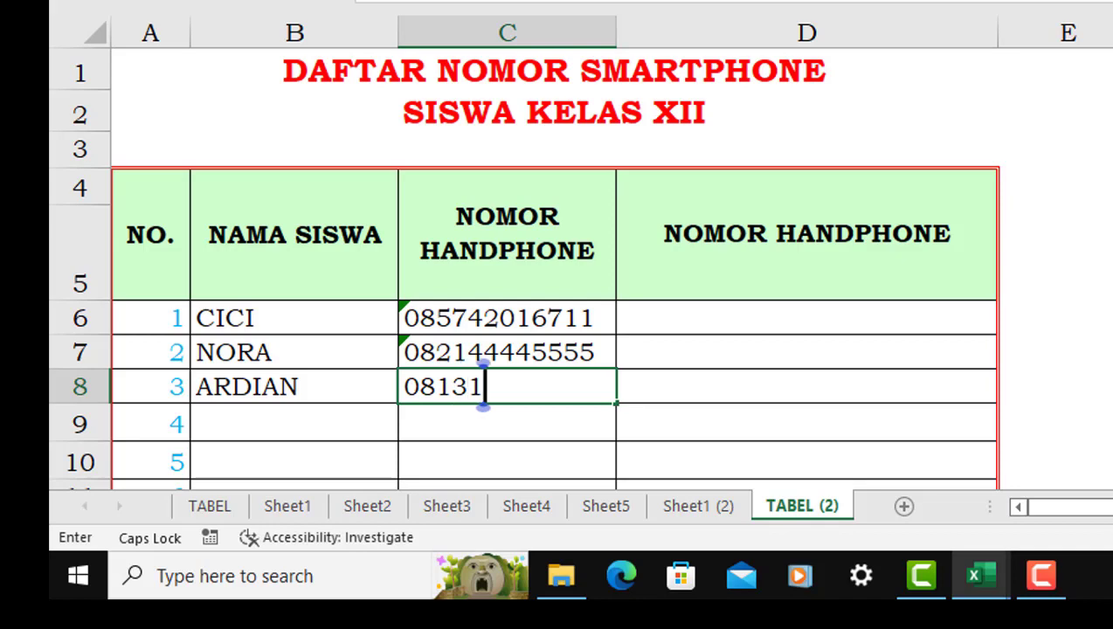
type("111")
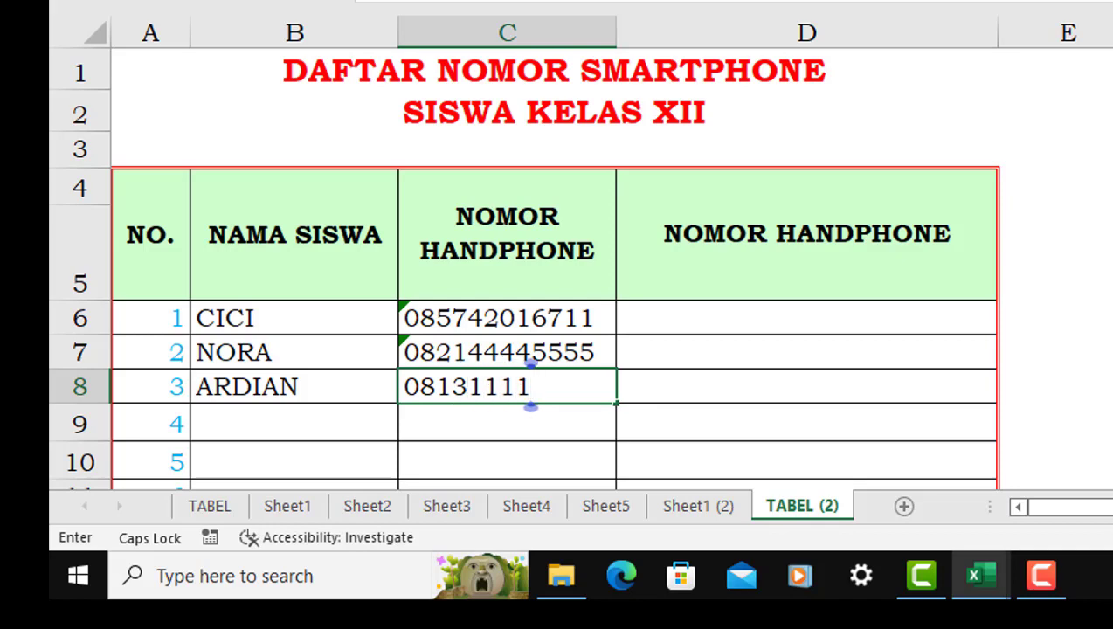
type("2222")
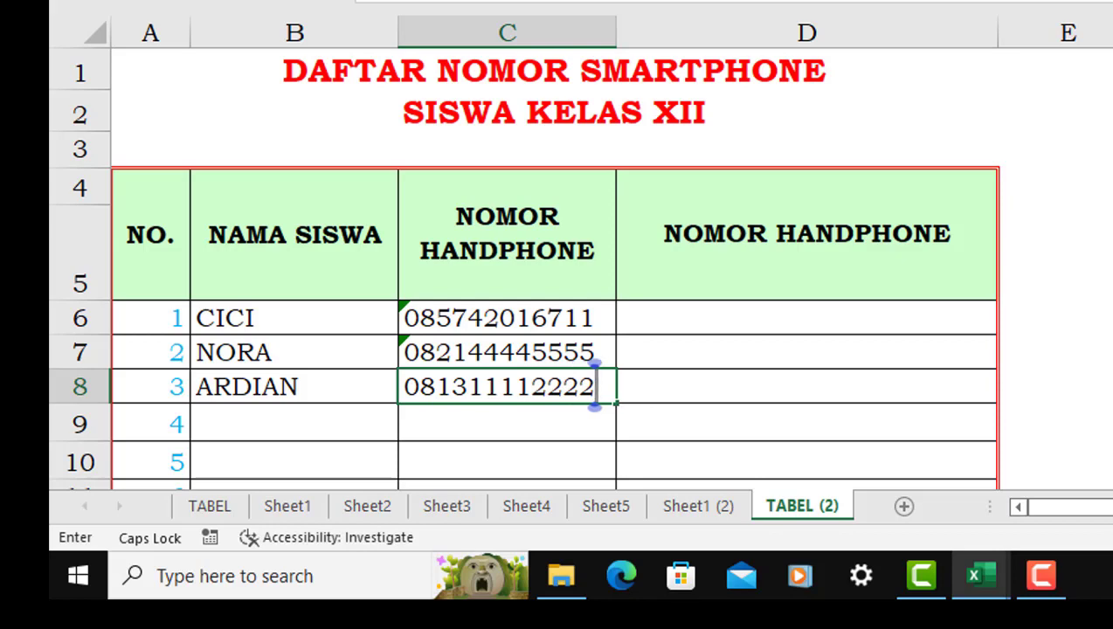
key("Return")
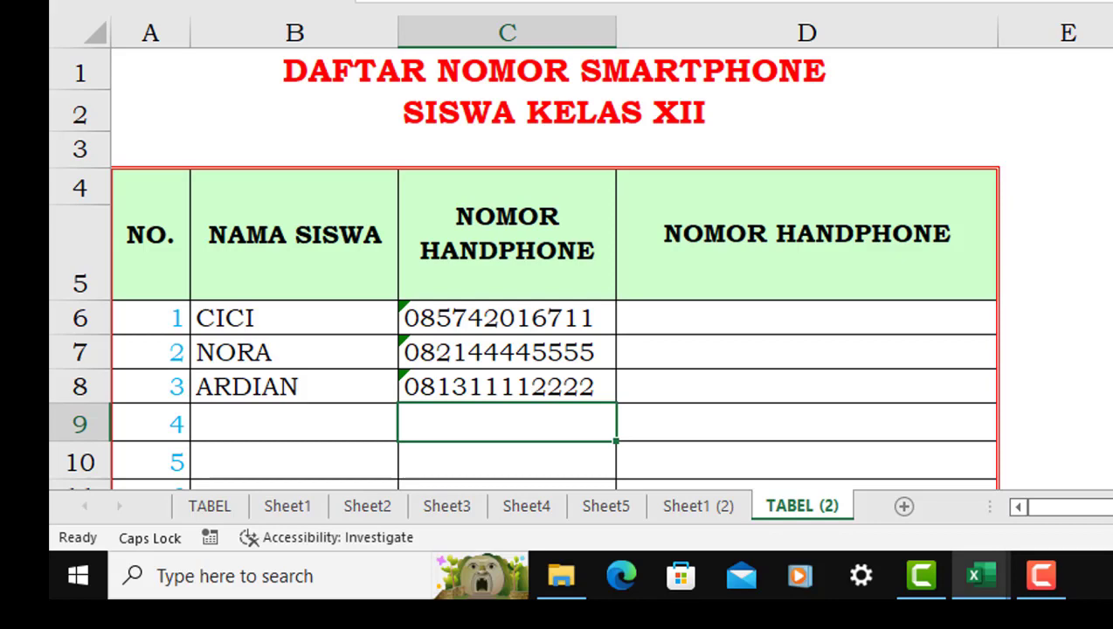
left_click(807, 422)
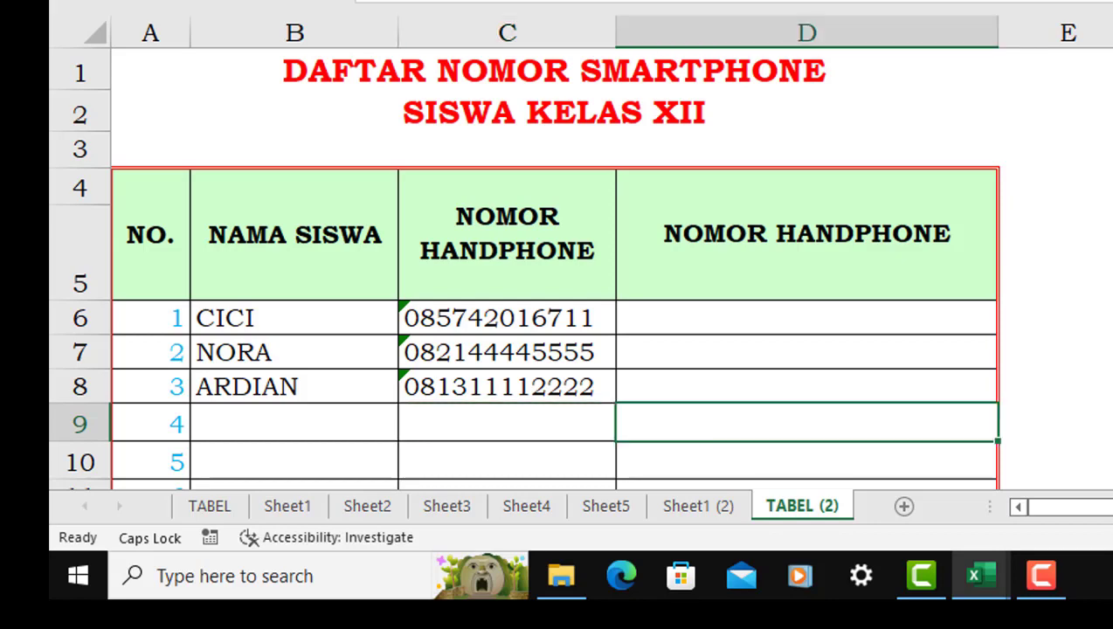
key("Up")
key("Up")
key("Up")
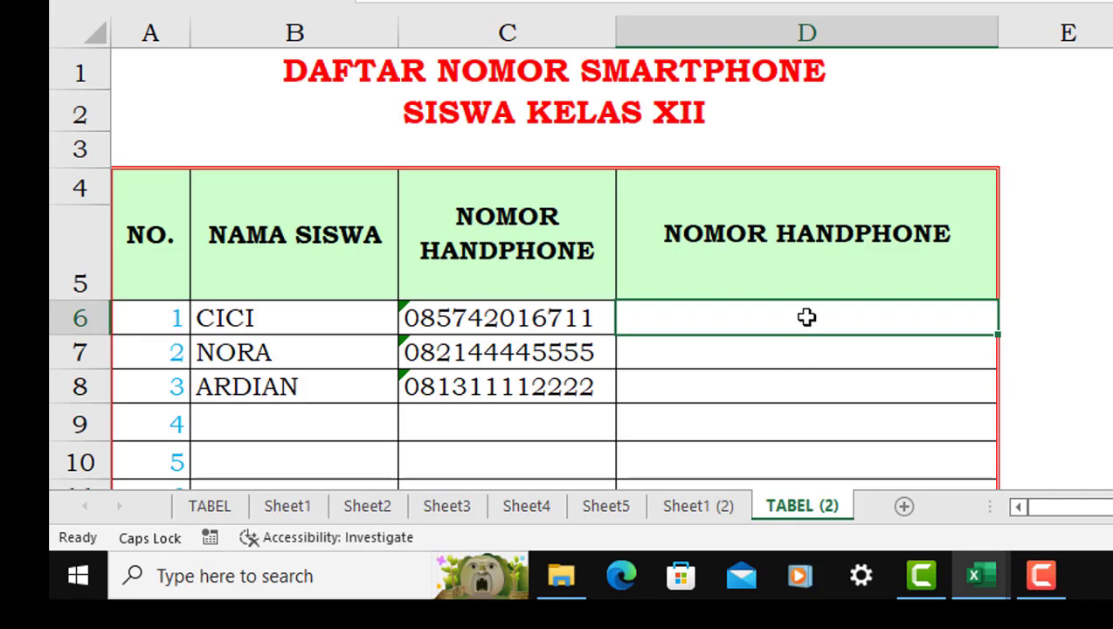
mouse_move(806, 317)
left_mouse_down()
mouse_move(833, 417)
mouse_move(828, 451)
left_mouse_up()
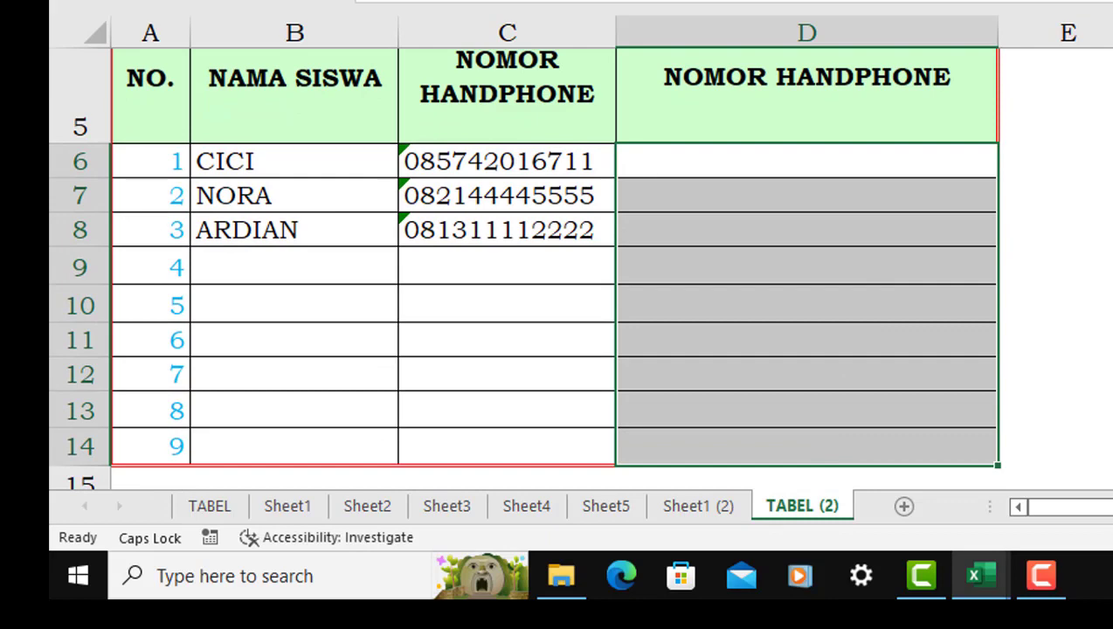
left_click(777, 166)
scroll(554, 262, "up", 2)
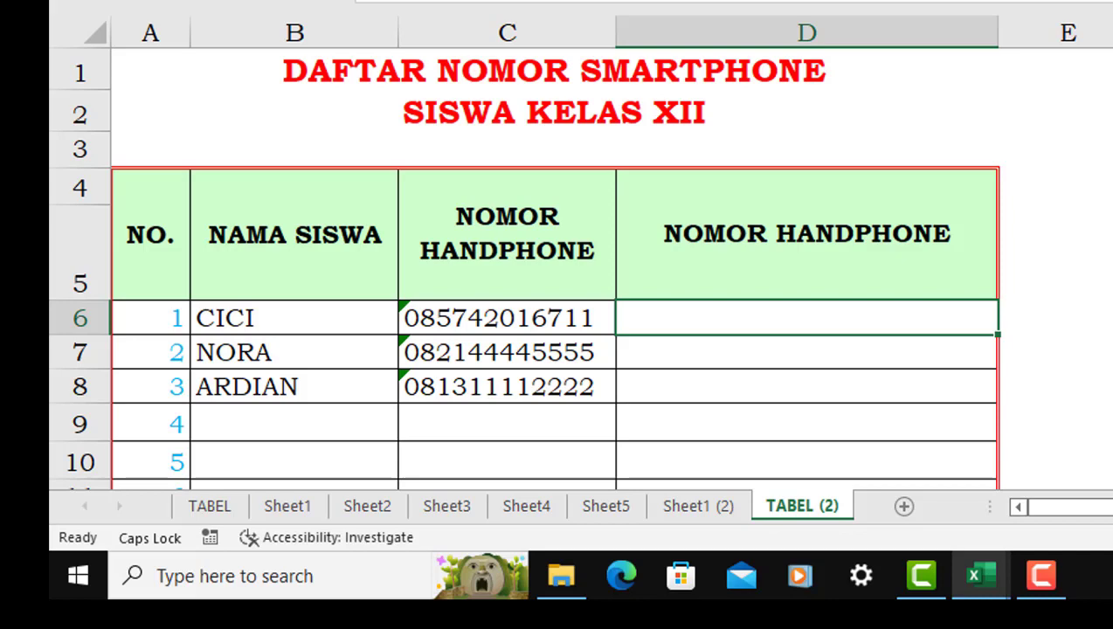
left_click(723, 349)
left_click(726, 323)
Step: Type the first two students' numbers into D6 and D7 as dash-separated groups of four digits
type("=")
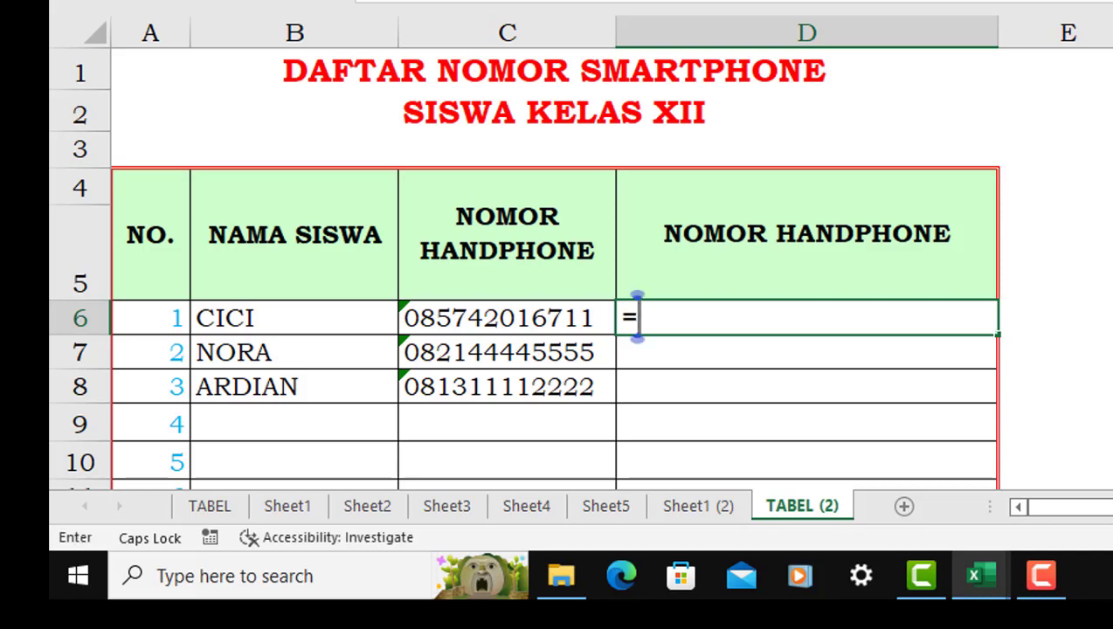
key("BackSpace")
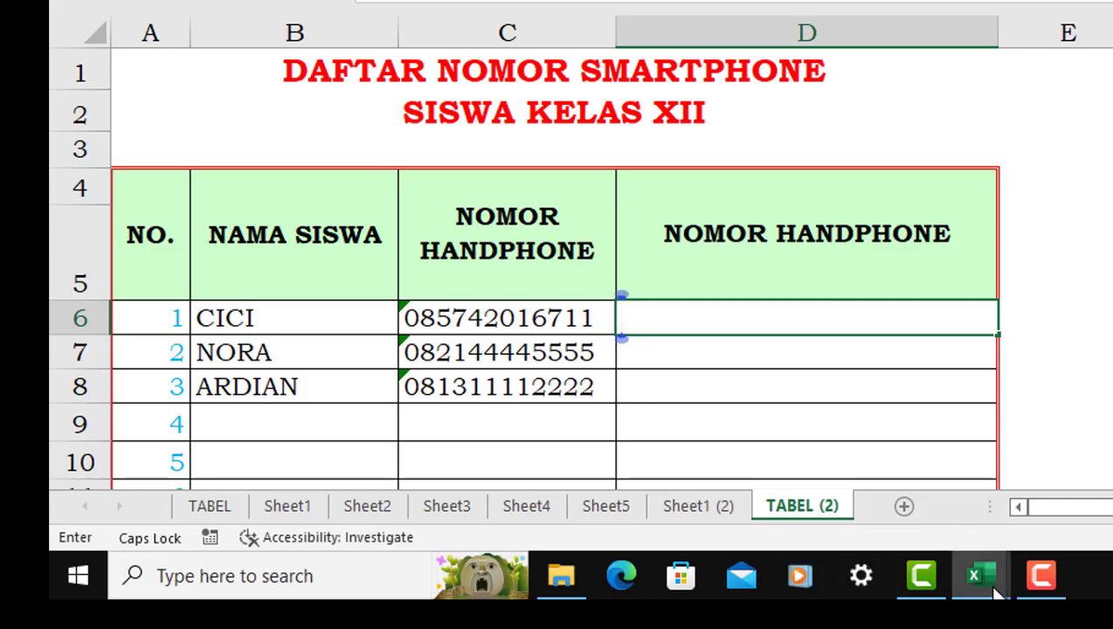
left_click(1038, 578)
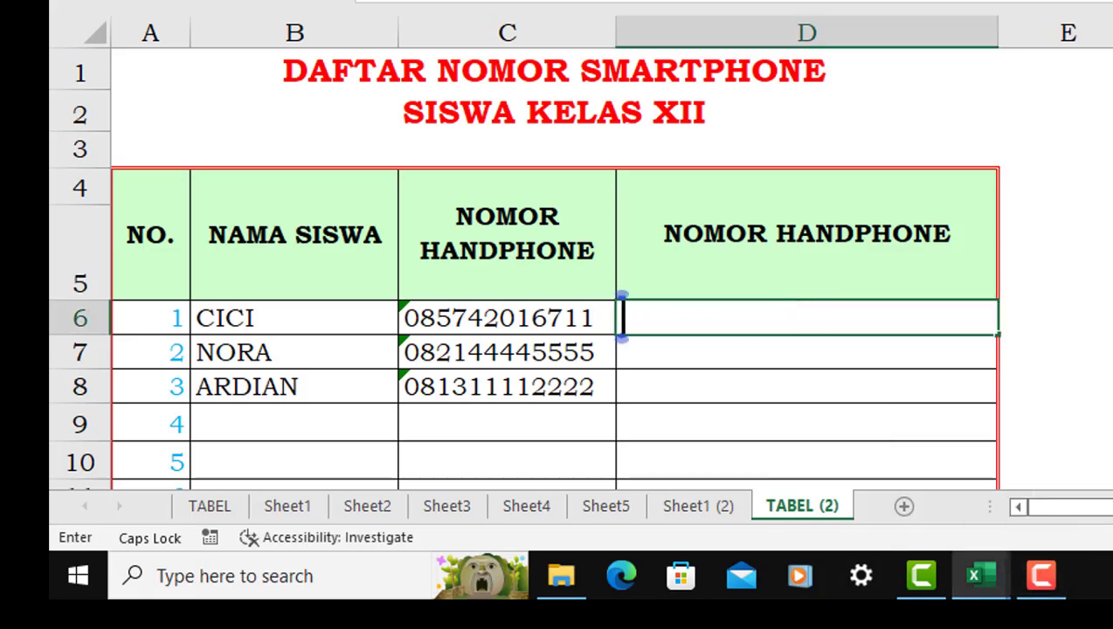
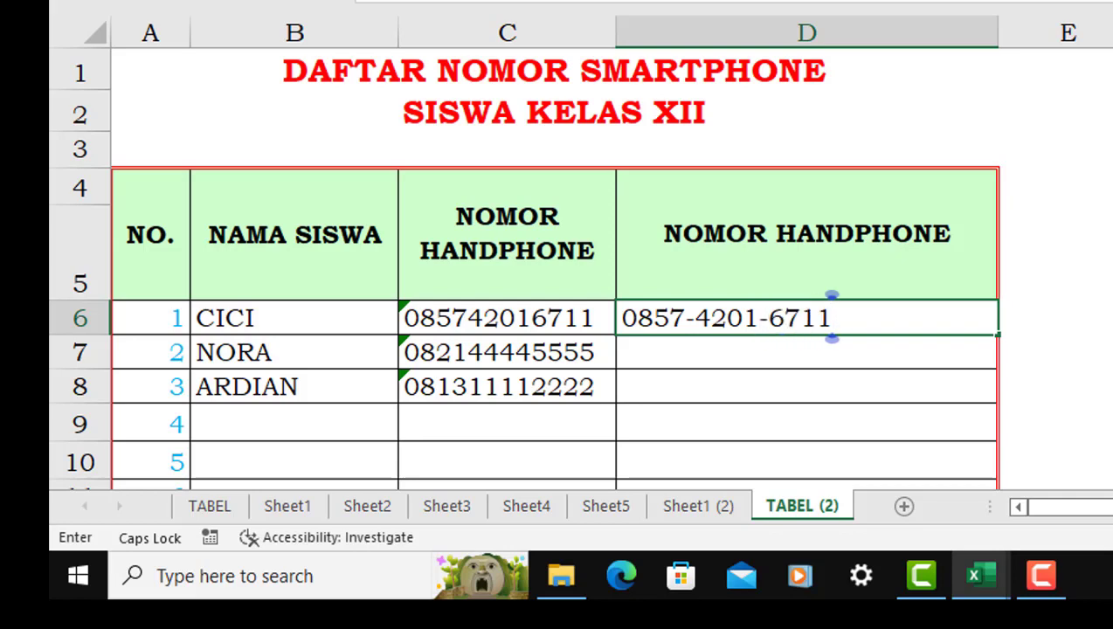
key("Return")
type("08")
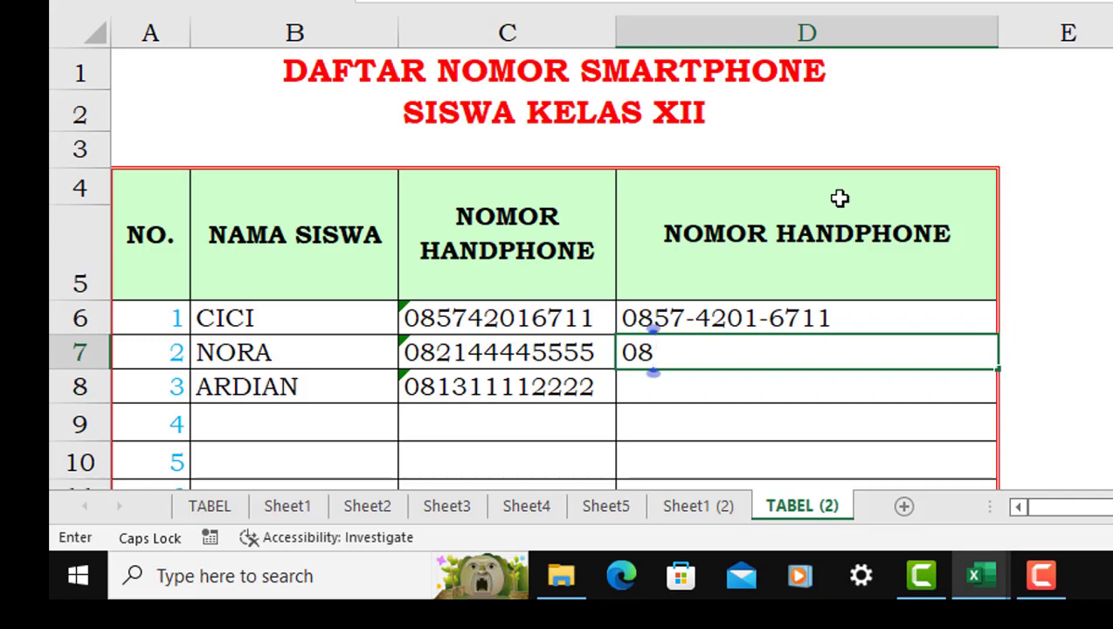
type("21")
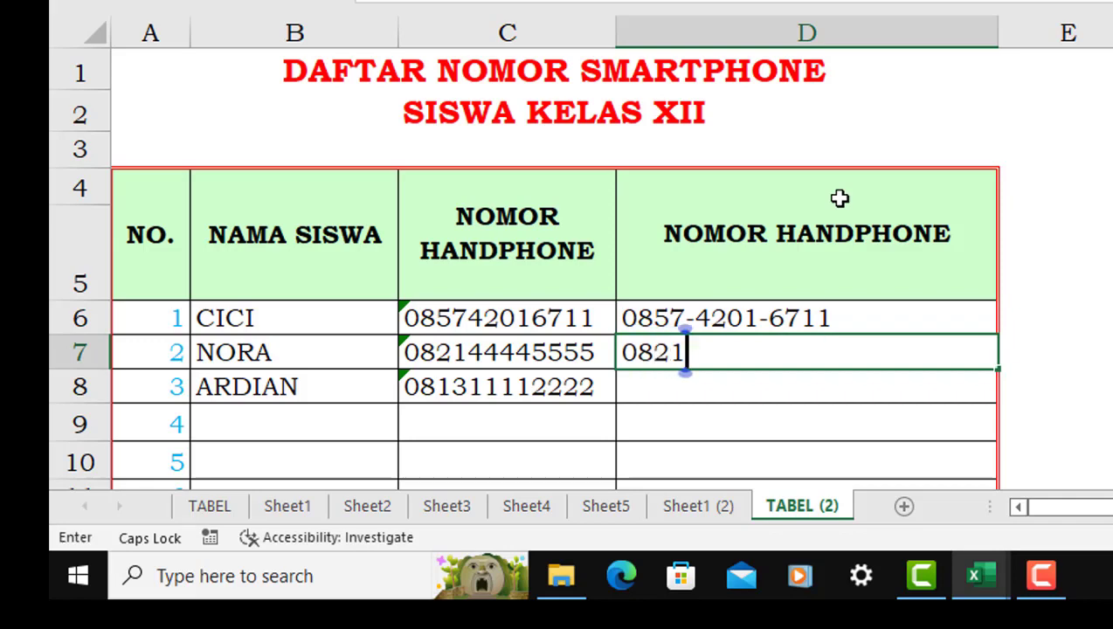
type("-")
type("444")
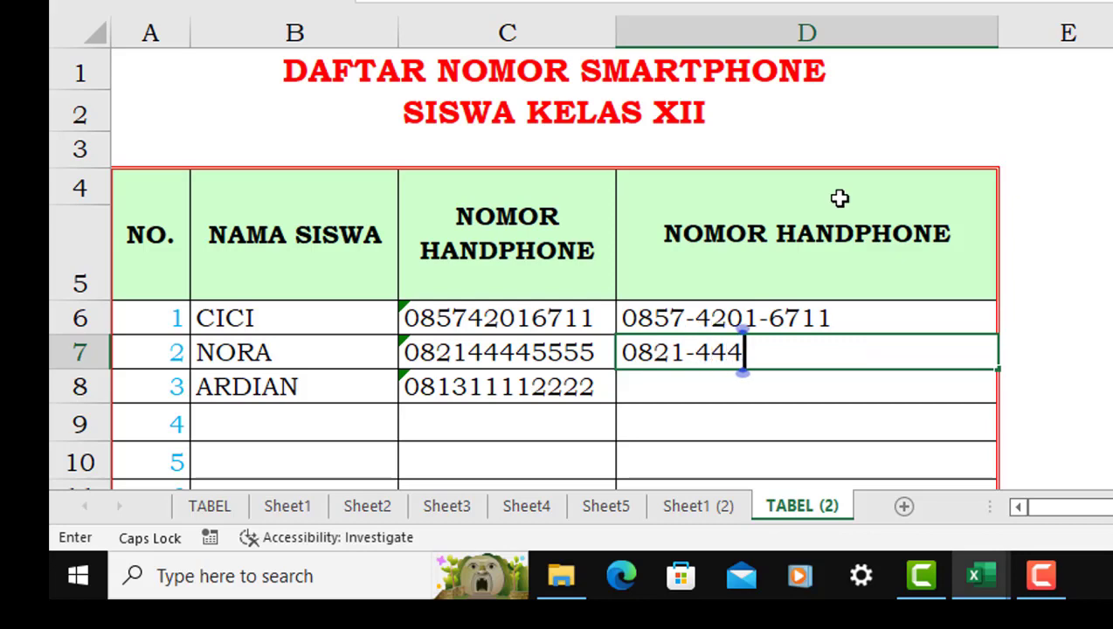
type("4-")
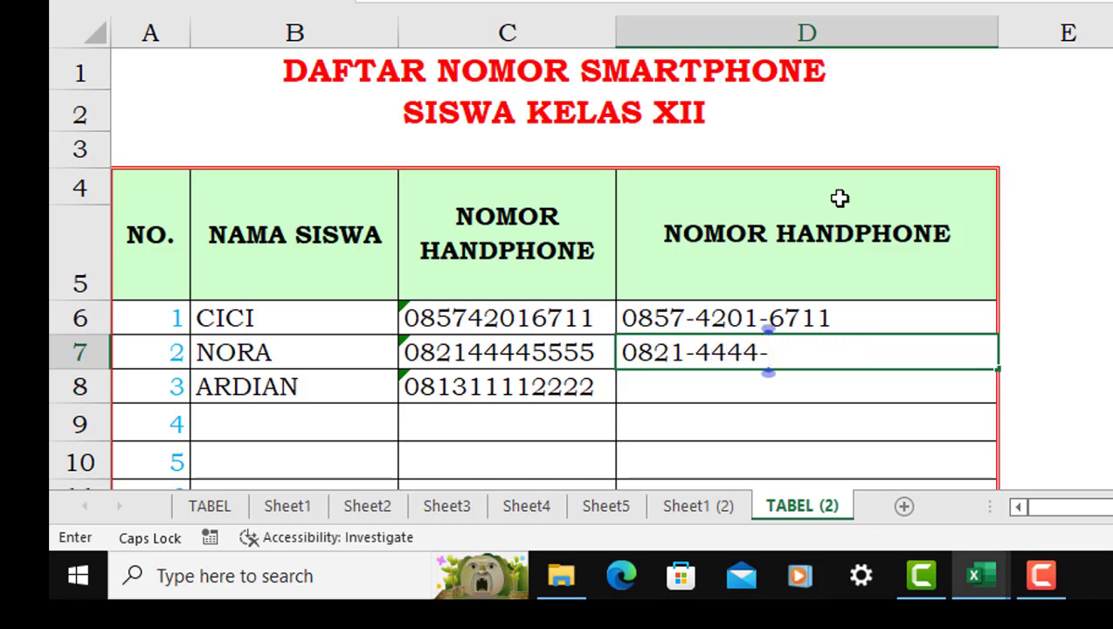
type("5555")
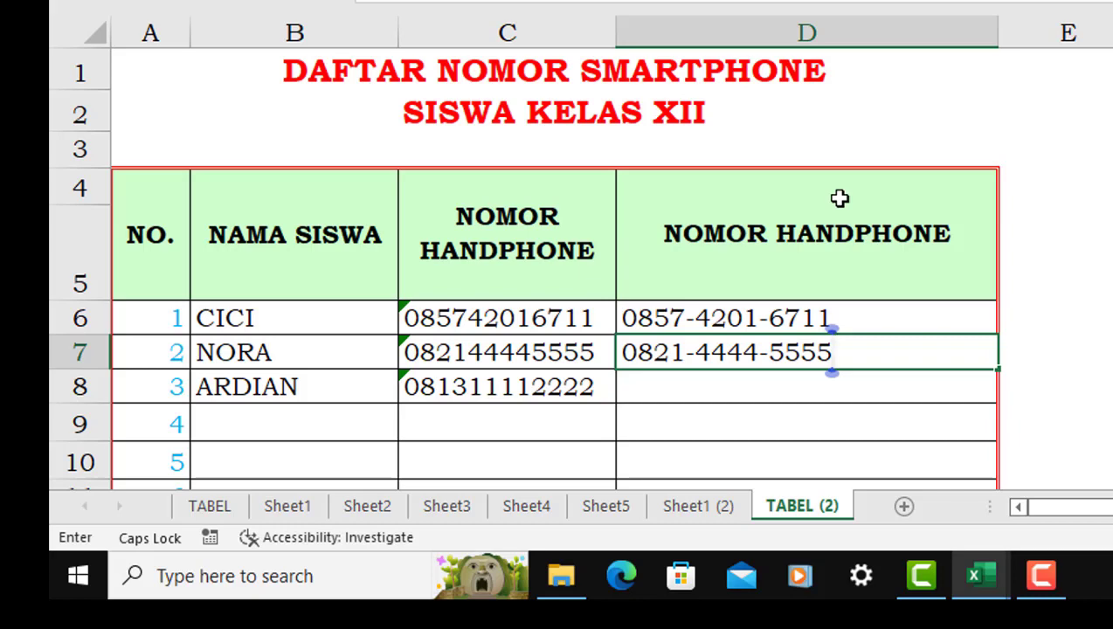
key("Return")
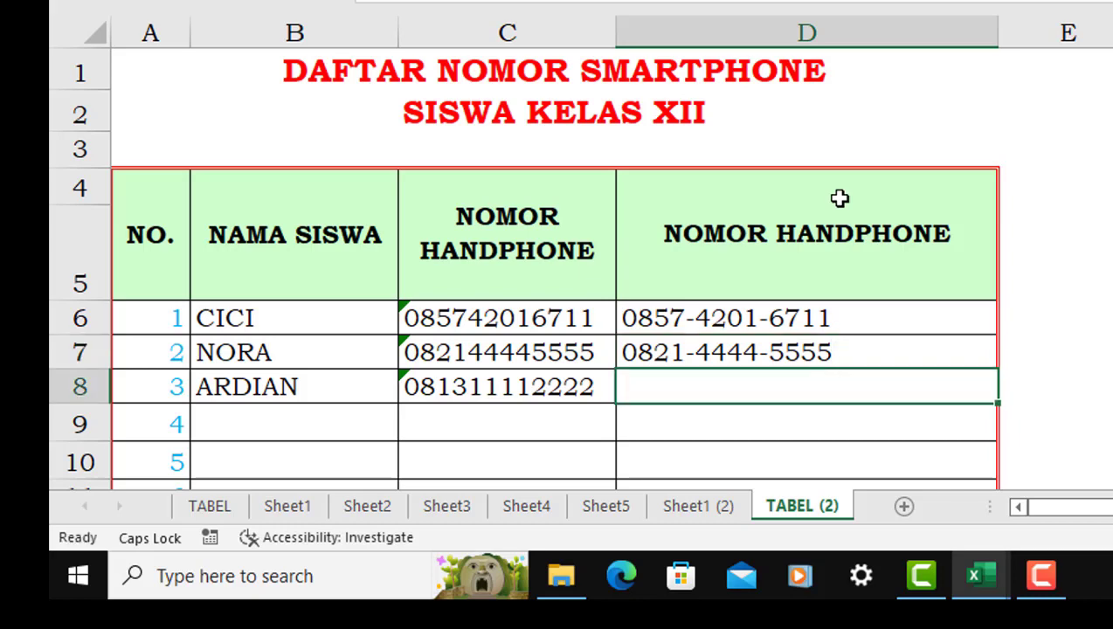
left_click(790, 351)
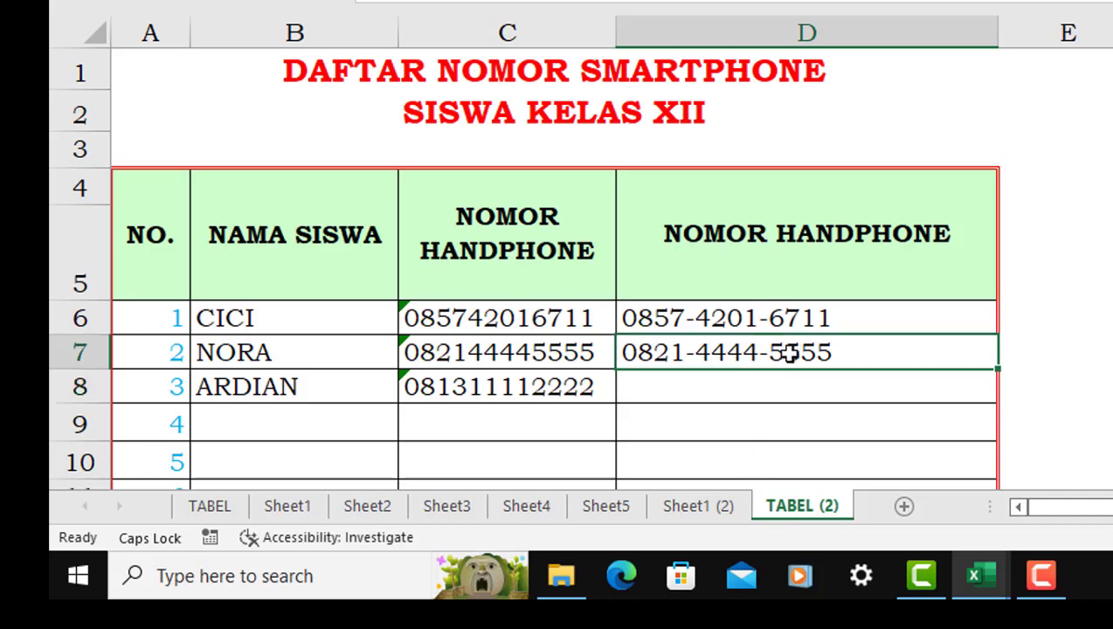
Step: Clear the D7 entry and select the D6:D14 range to be filled
key("Delete")
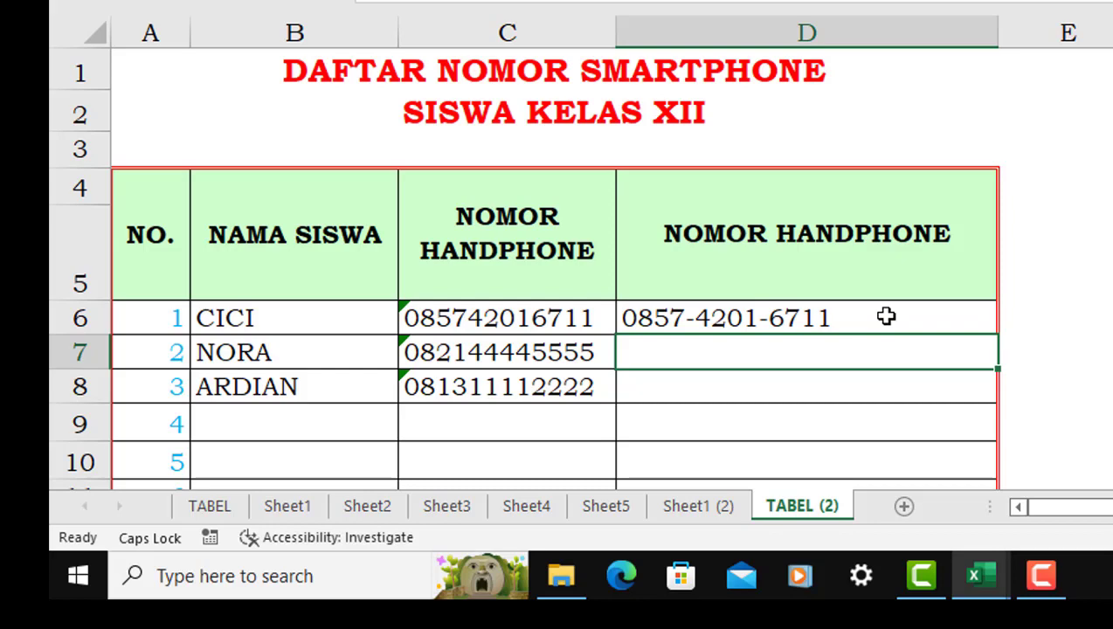
left_click_drag(886, 316, 882, 498)
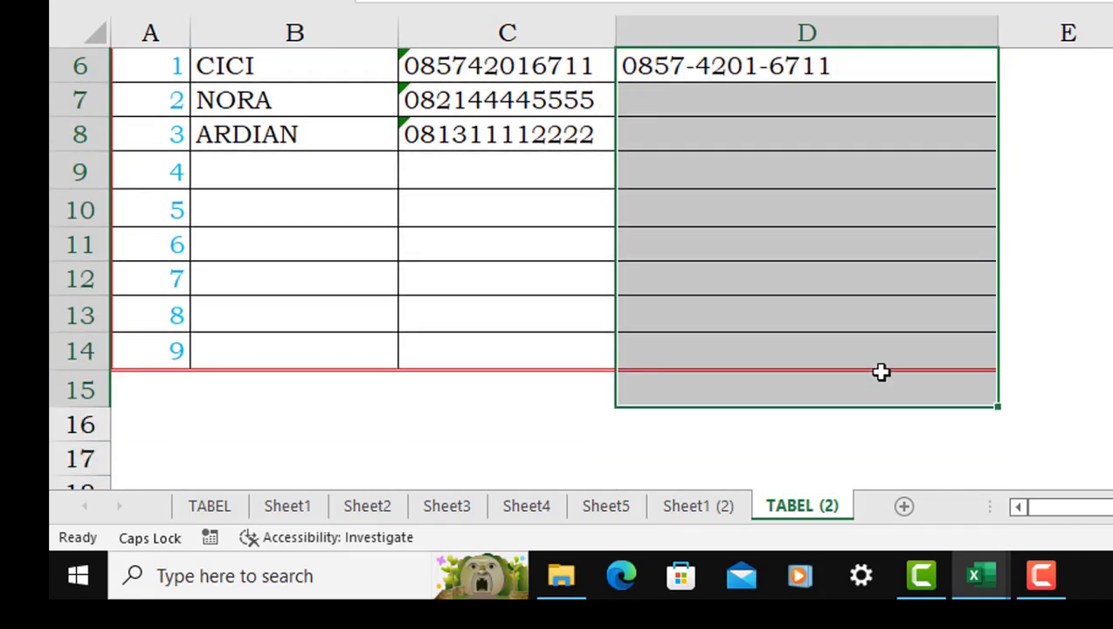
left_click_drag(883, 498, 882, 345)
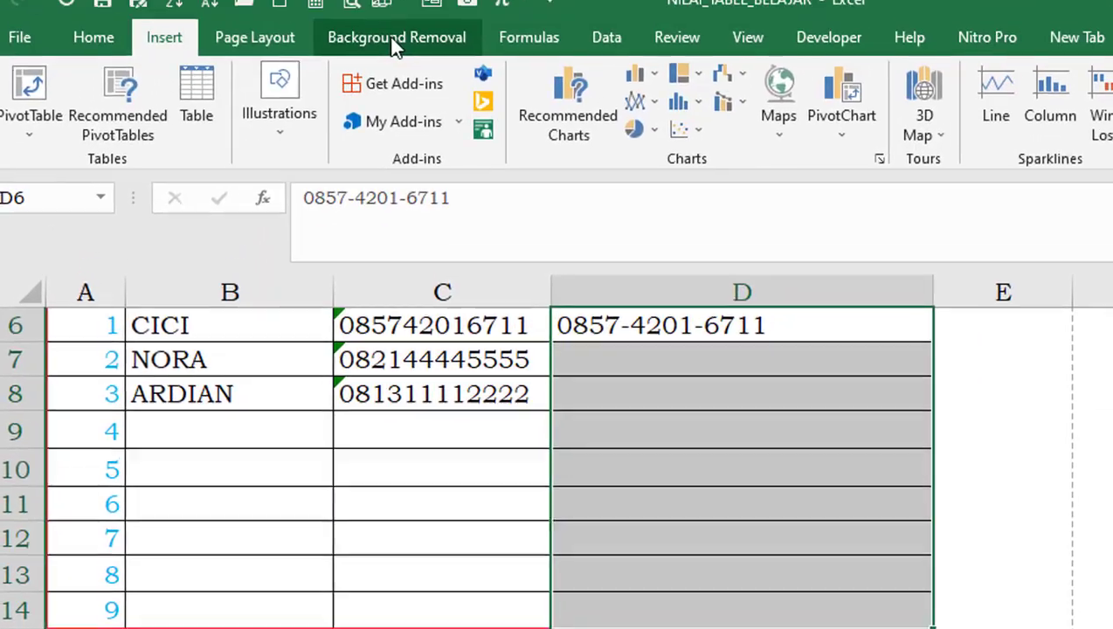
left_click(391, 59)
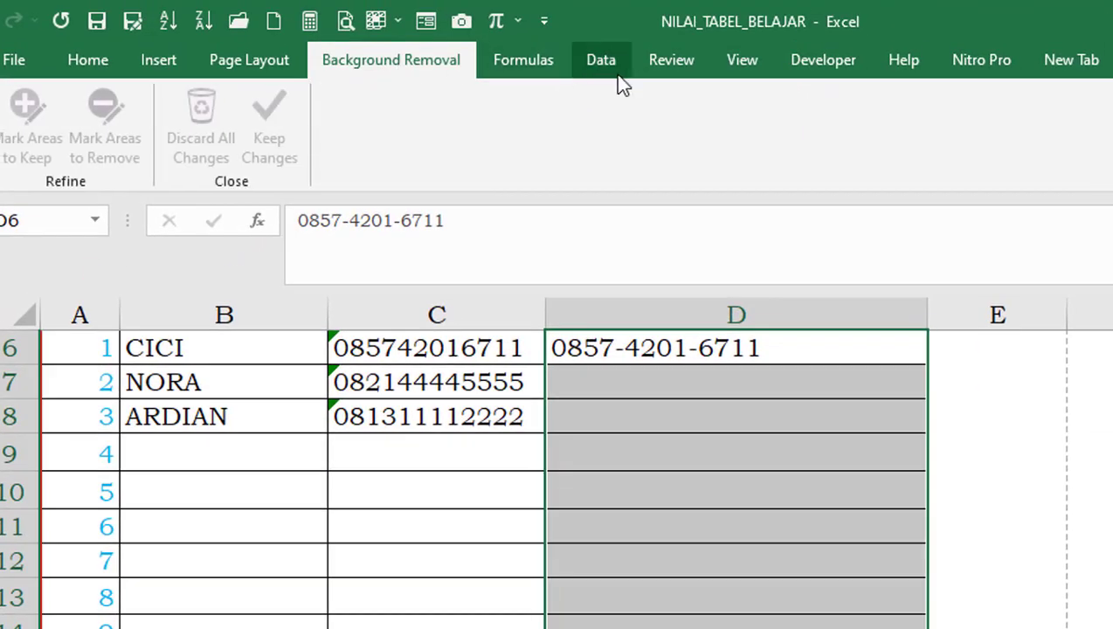
Step: Use Data > Flash Fill to dash-format the remaining students' numbers in column D
left_click(602, 68)
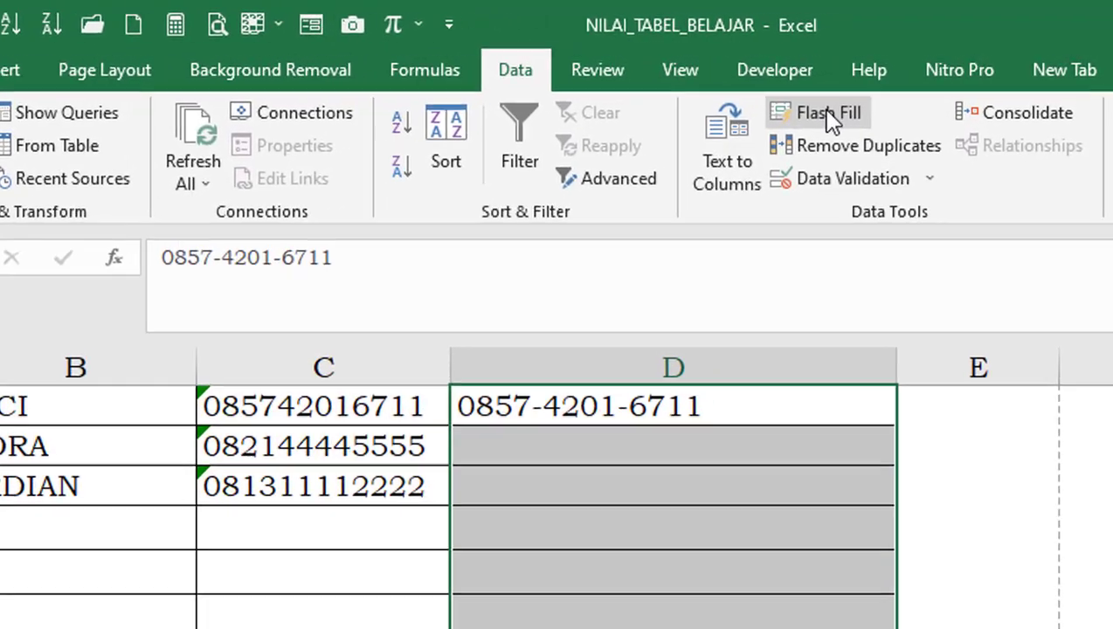
left_click(829, 116)
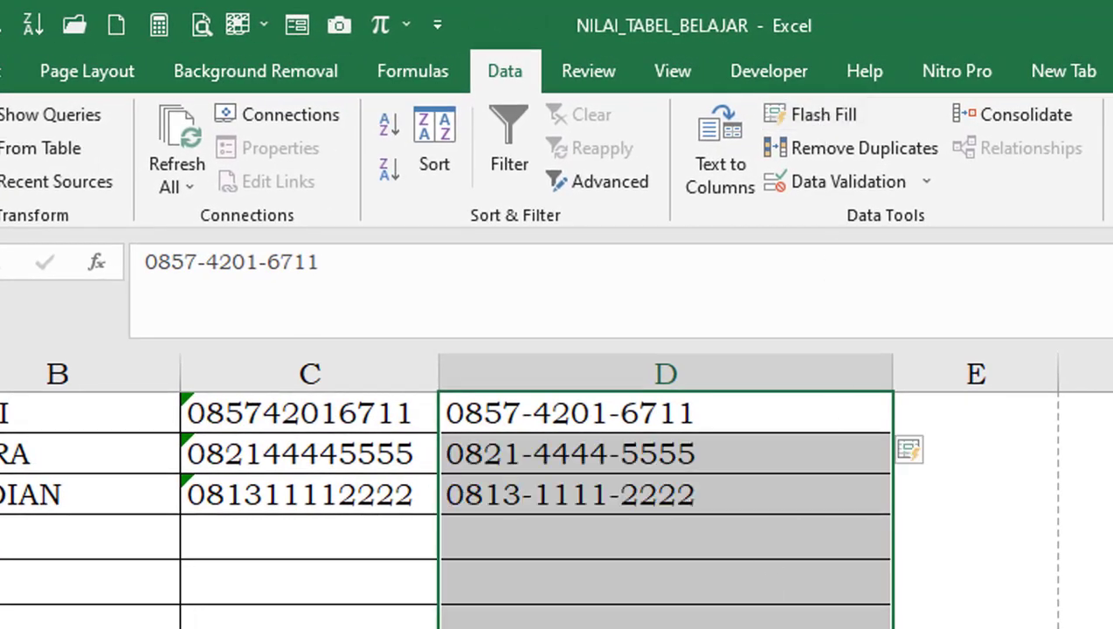
left_click(194, 612)
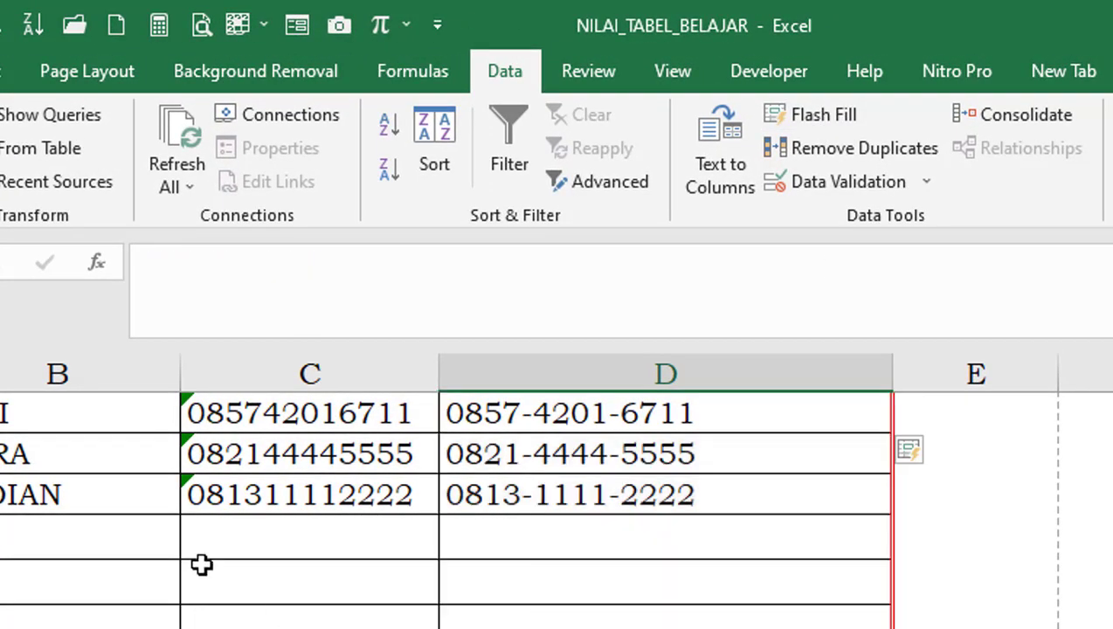
left_click(77, 535)
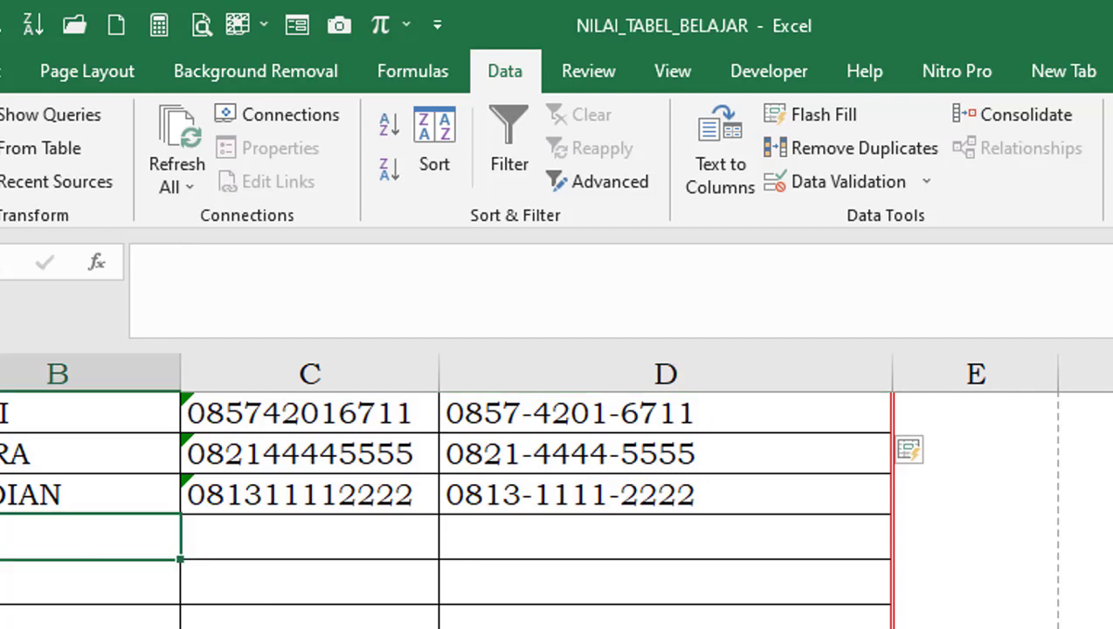
Step: Add a fourth student's name and phone number in the next table row
type("H")
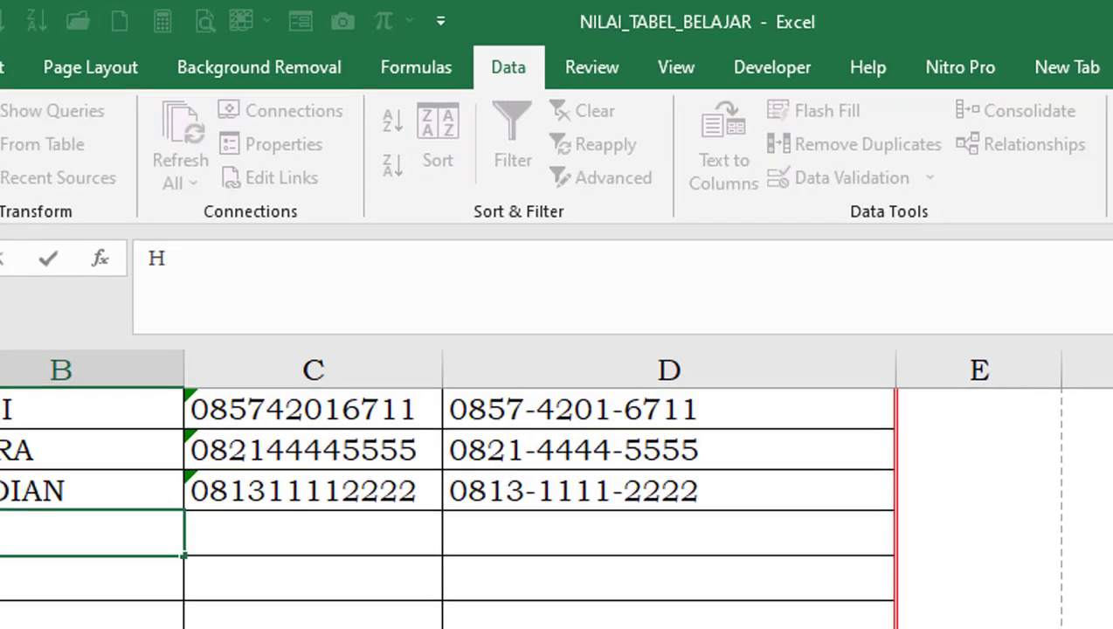
type("ASA")
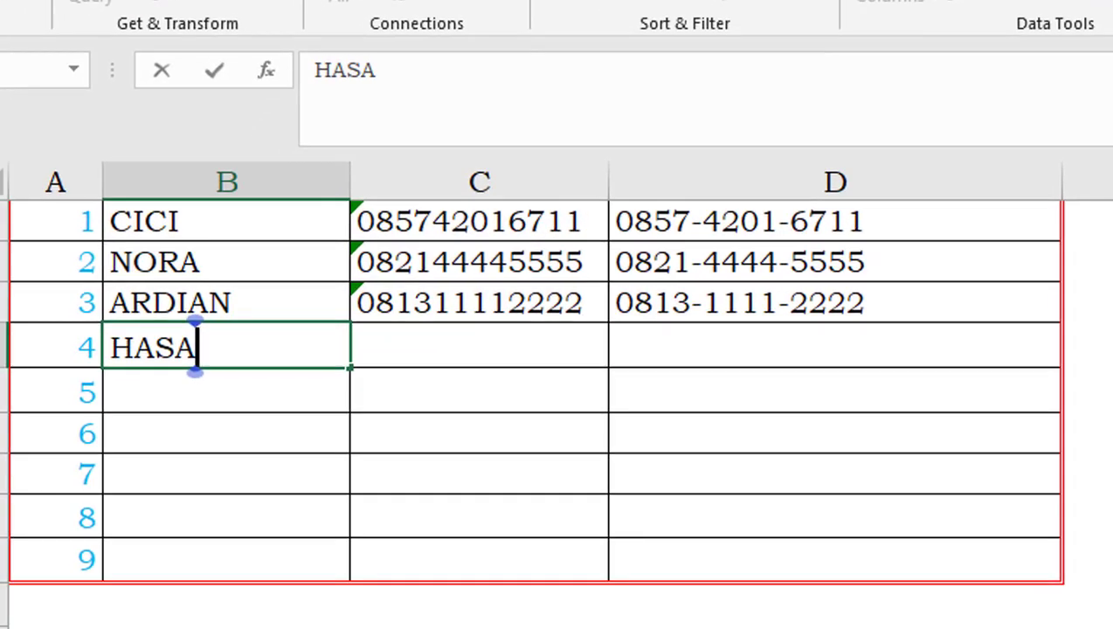
type("N")
left_click(479, 346)
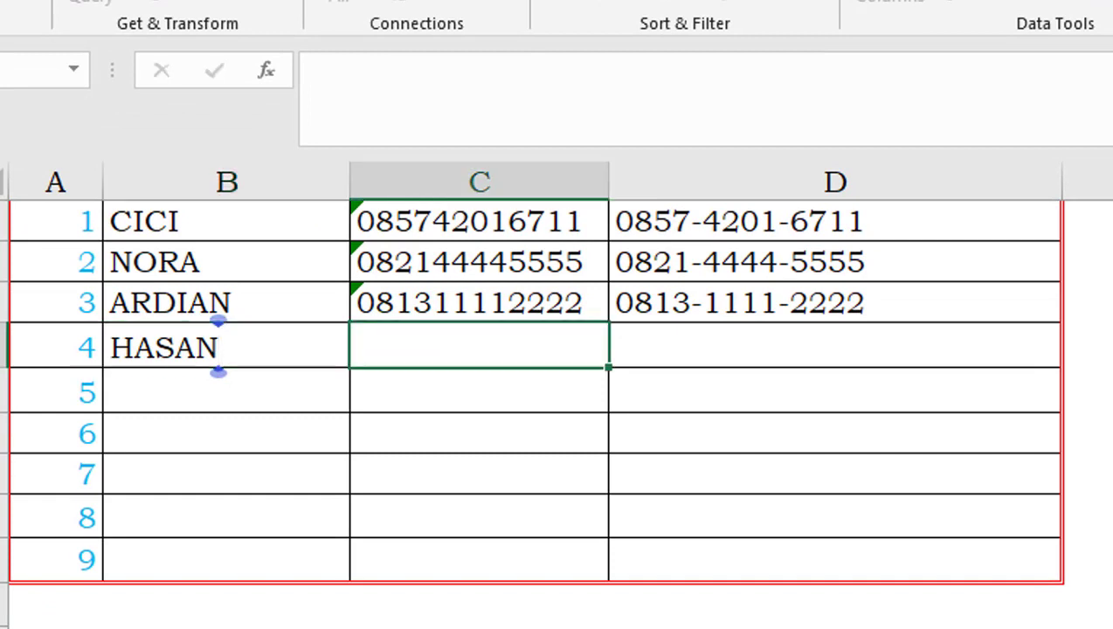
type("0")
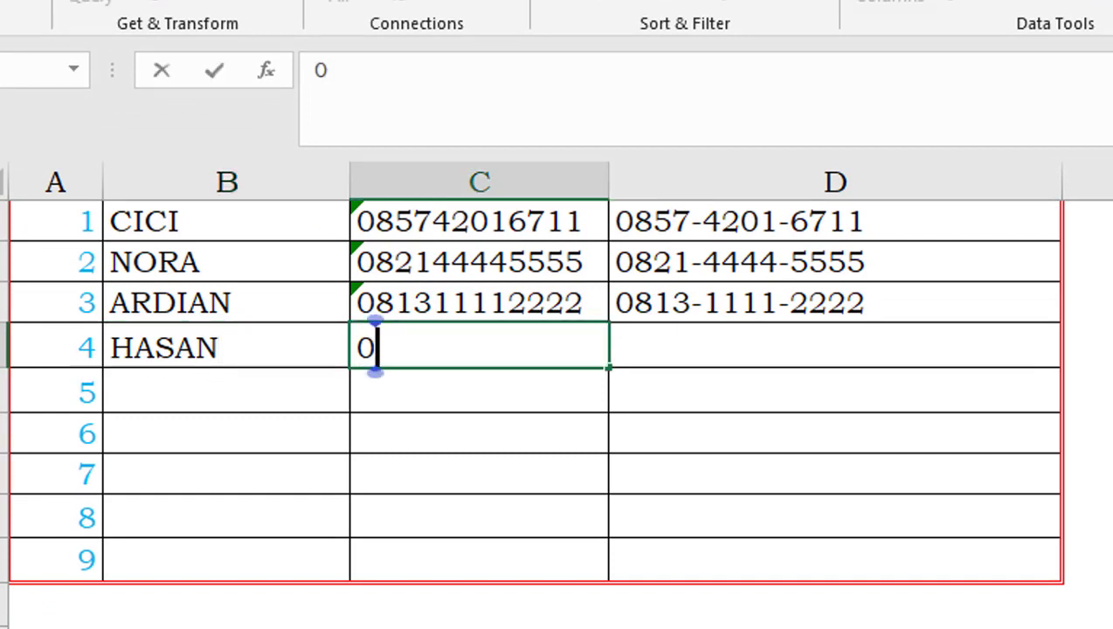
type("821")
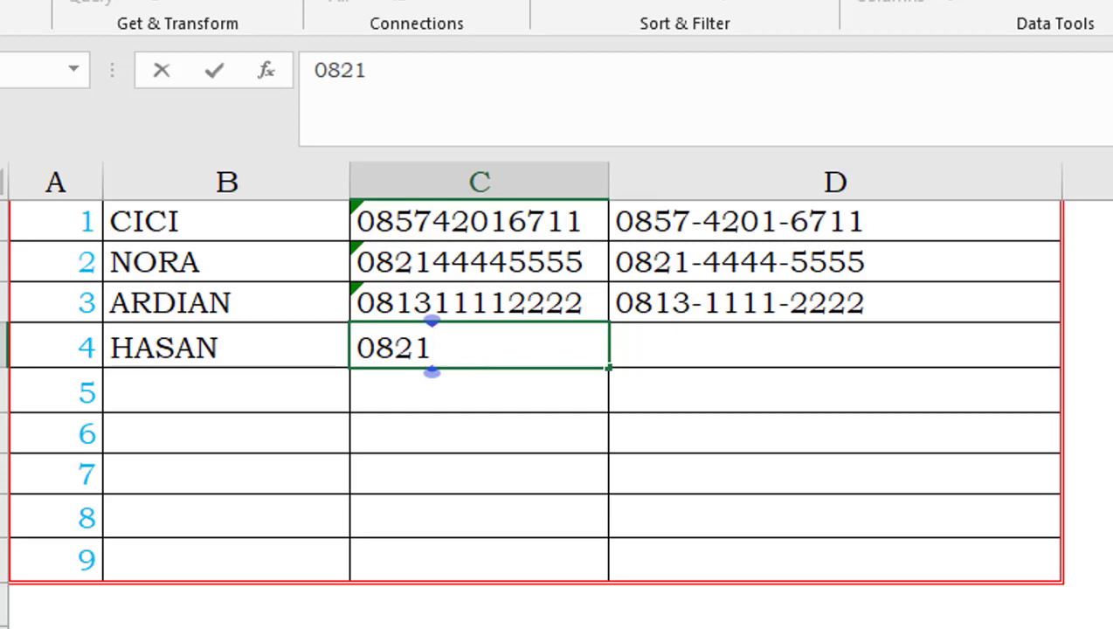
type("444")
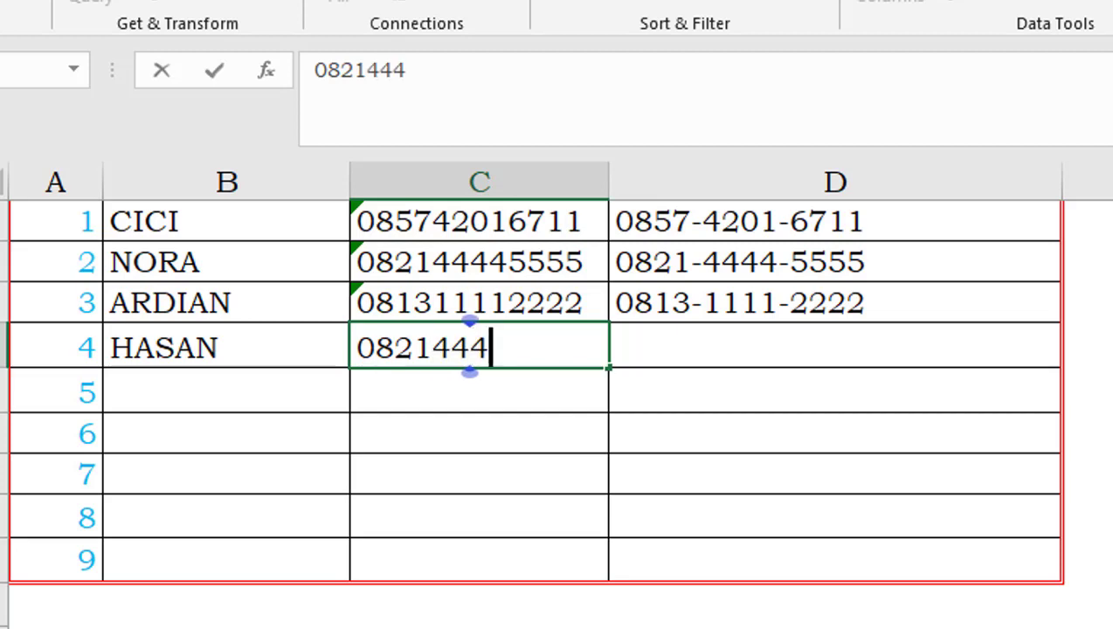
type("4")
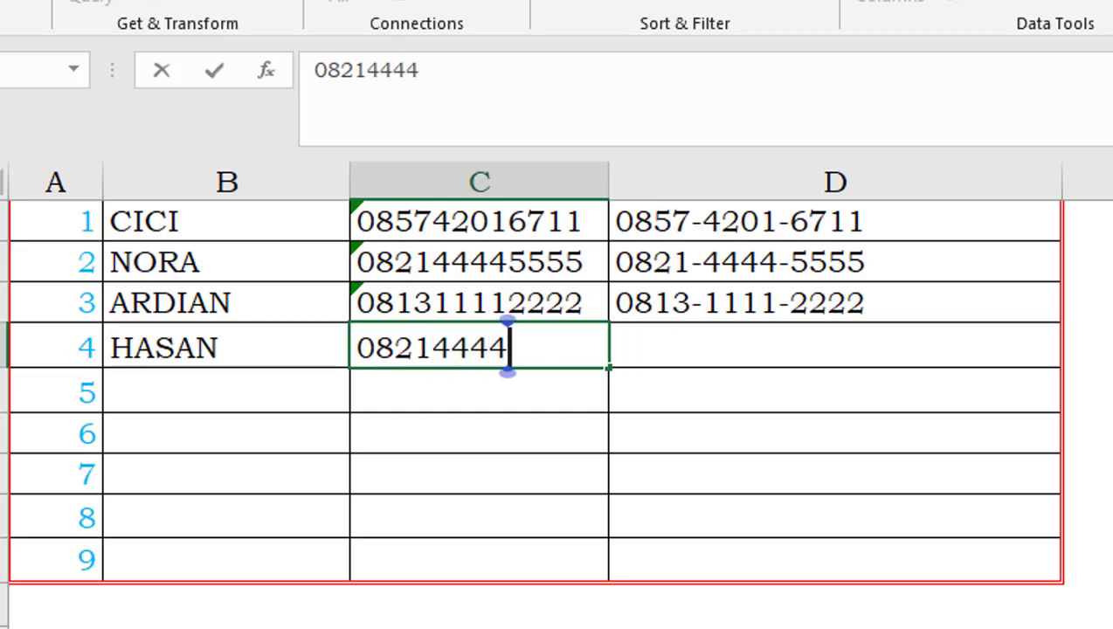
type("7777")
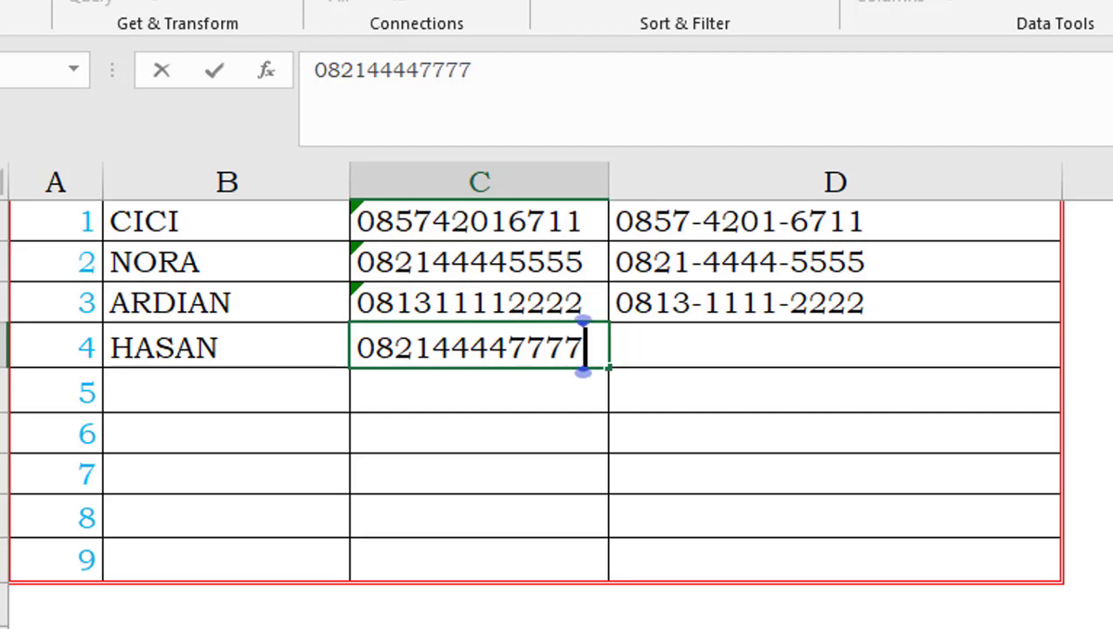
key("Tab")
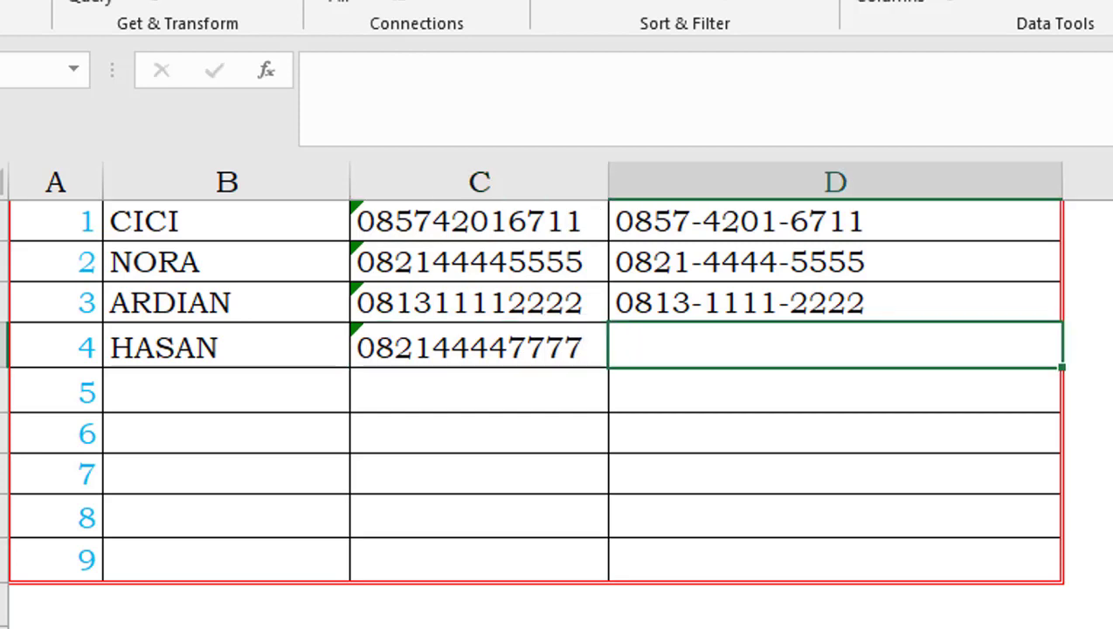
left_click(479, 347)
Step: Enter another phone number in the row below, changing its last digit to 8
left_click(479, 390)
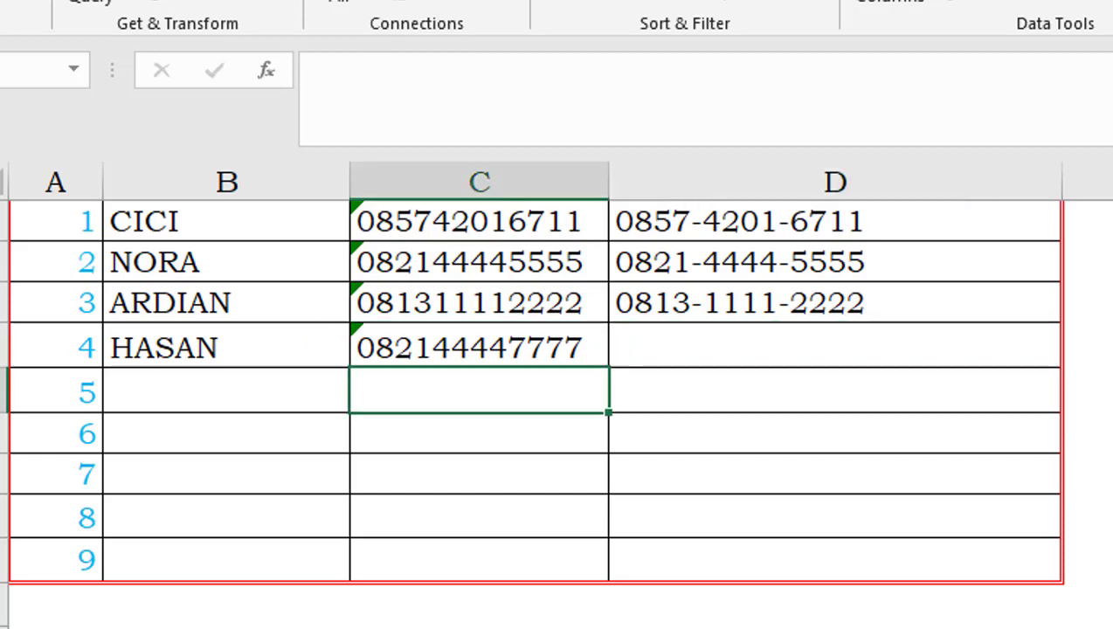
type("082155557777")
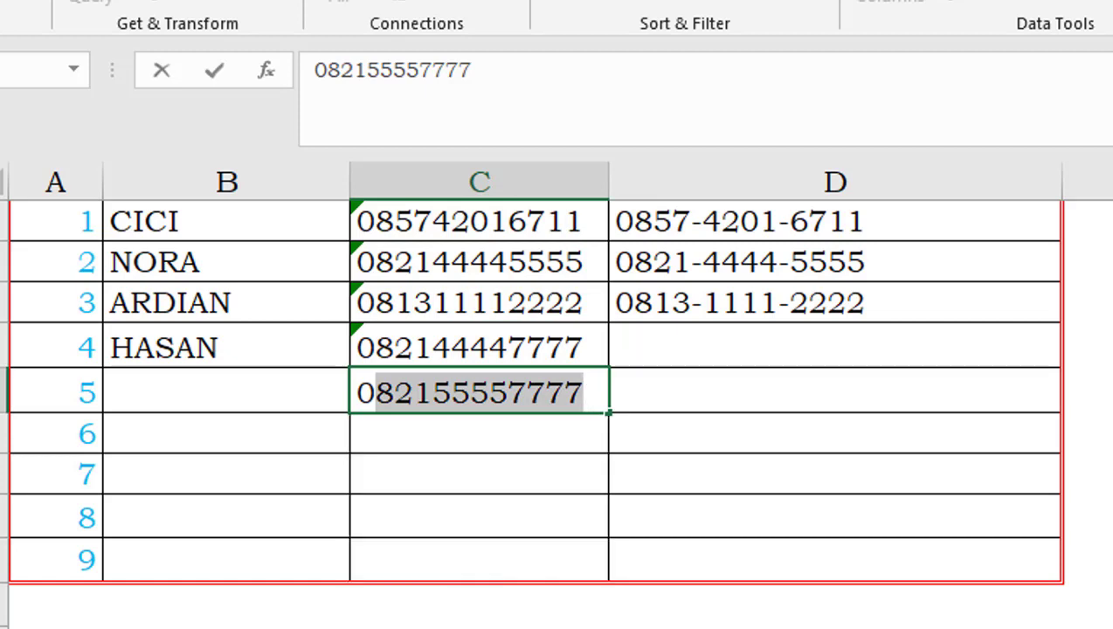
key("Tab")
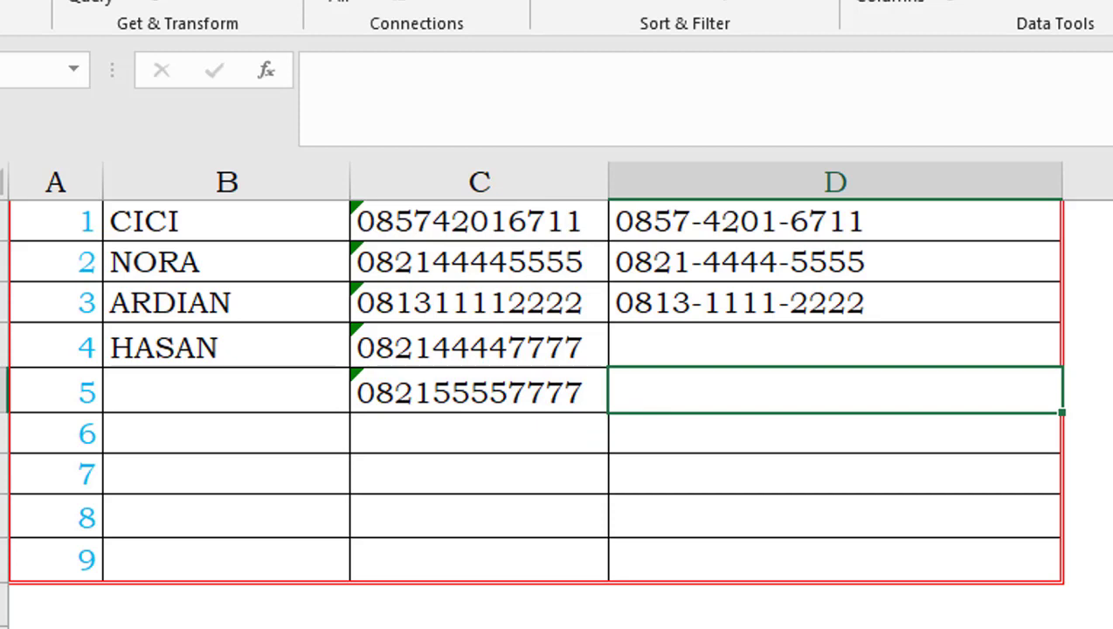
left_click(479, 391)
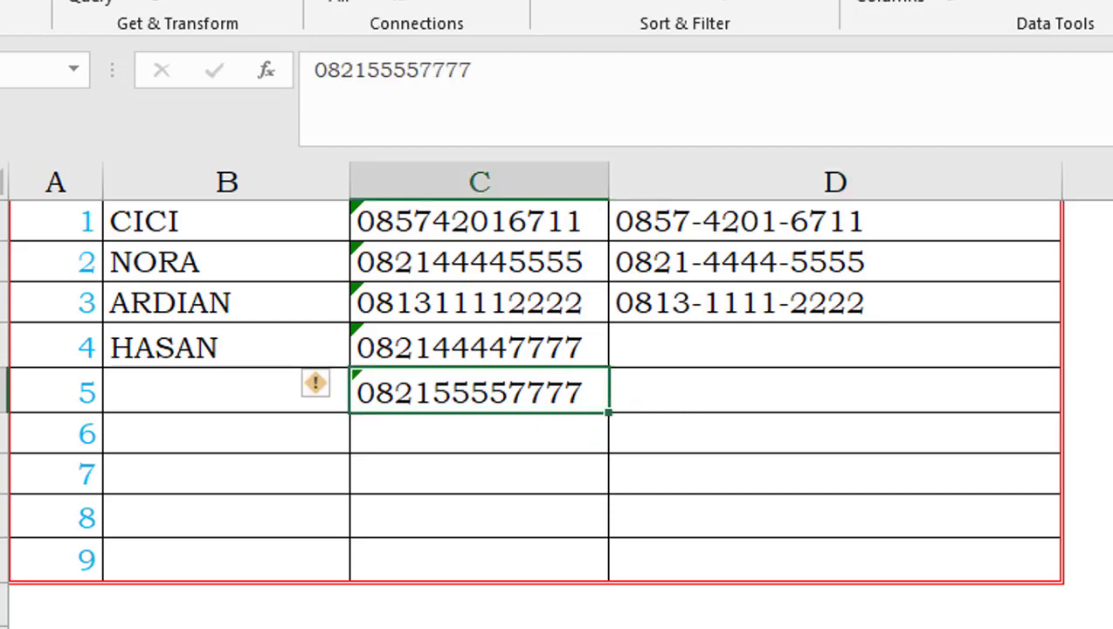
double_click(580, 392)
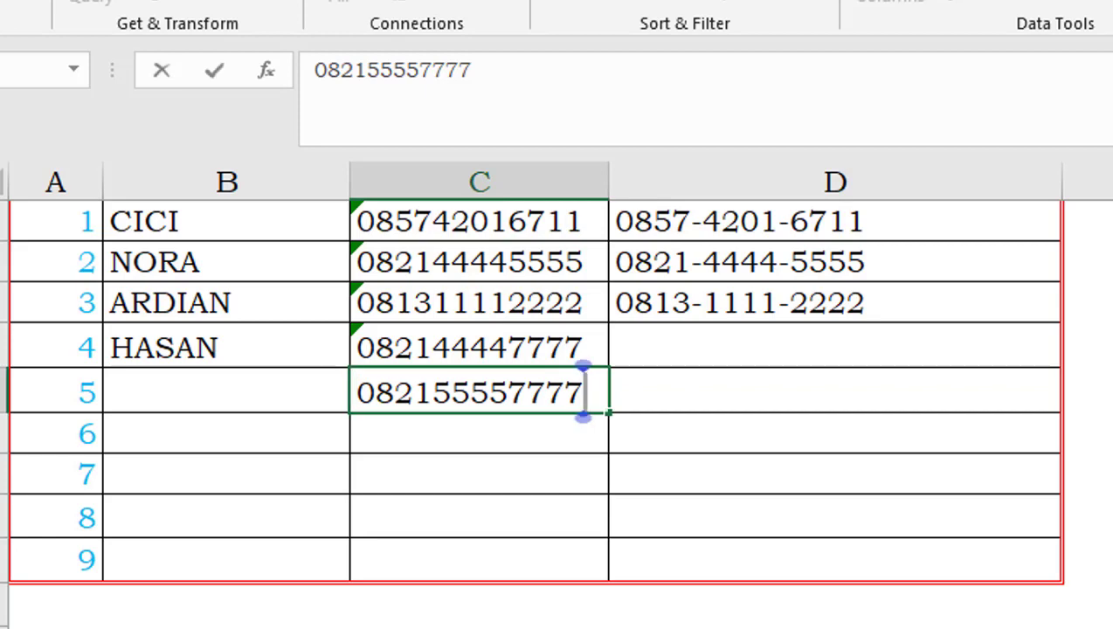
key("BackSpace")
type("8")
key("Return")
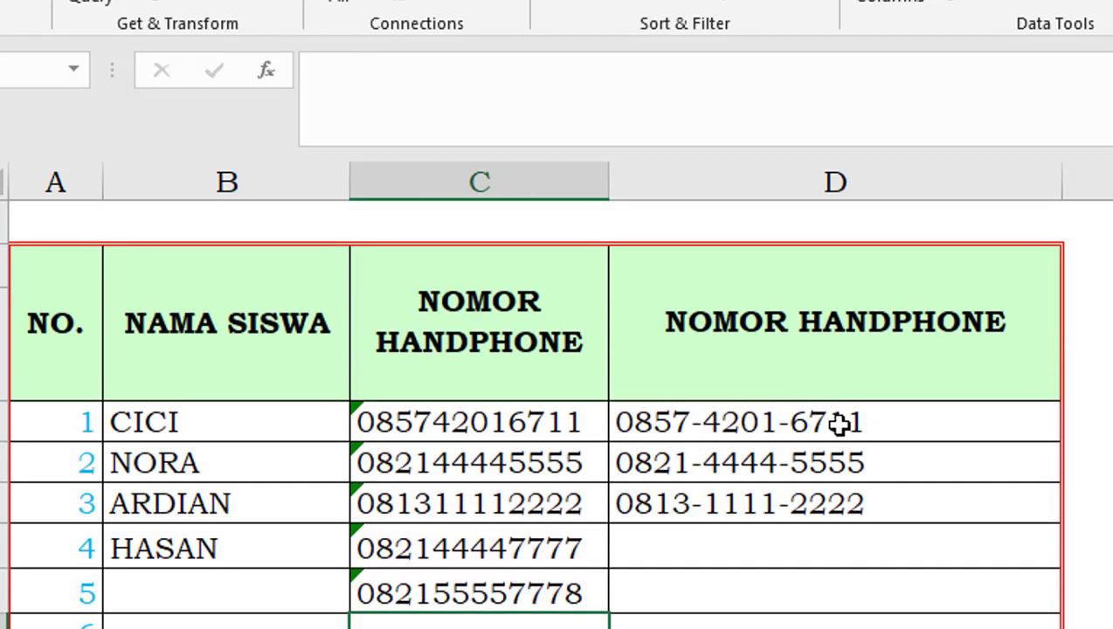
Step: Flash Fill column D again so both new numbers get dash formatting
mouse_move(603, 438)
left_mouse_down()
mouse_move(653, 511)
mouse_move(649, 584)
left_mouse_up()
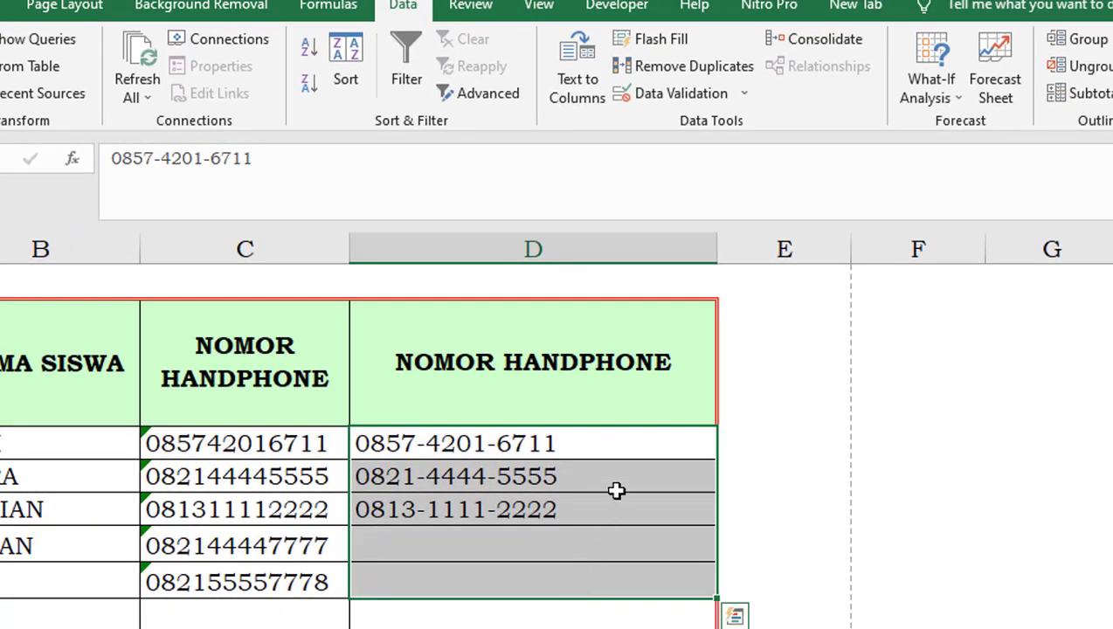
left_click(639, 38)
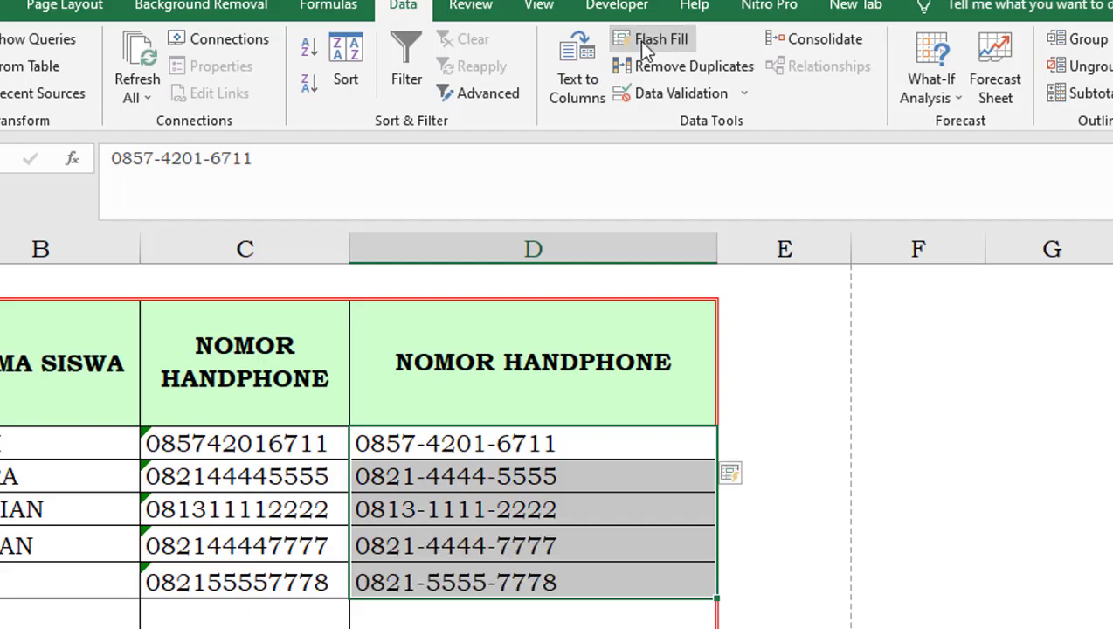
left_click(875, 469)
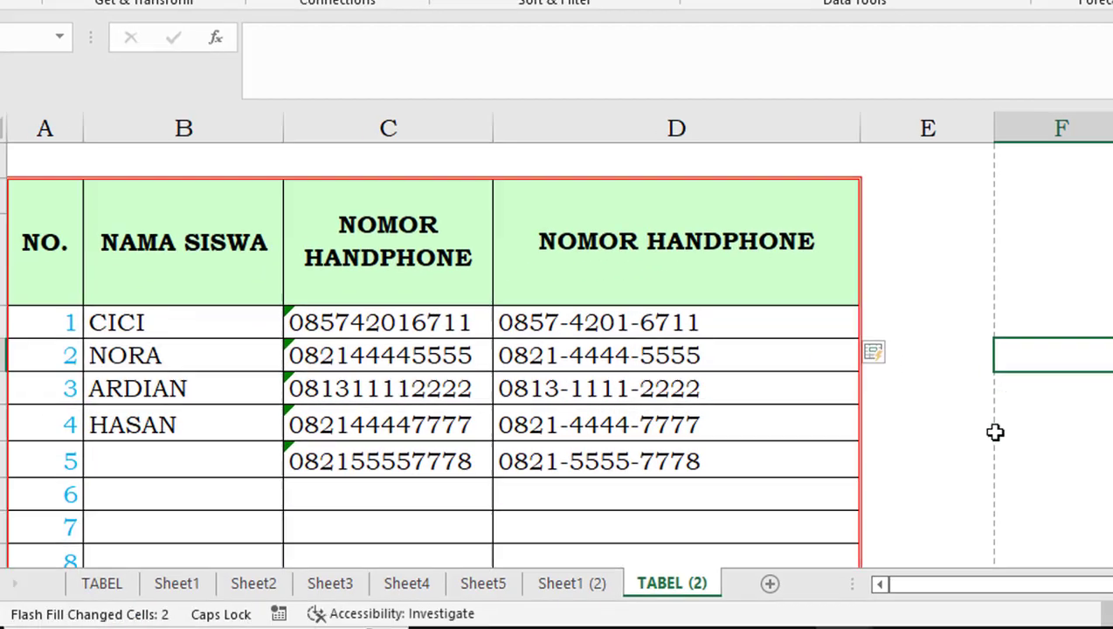